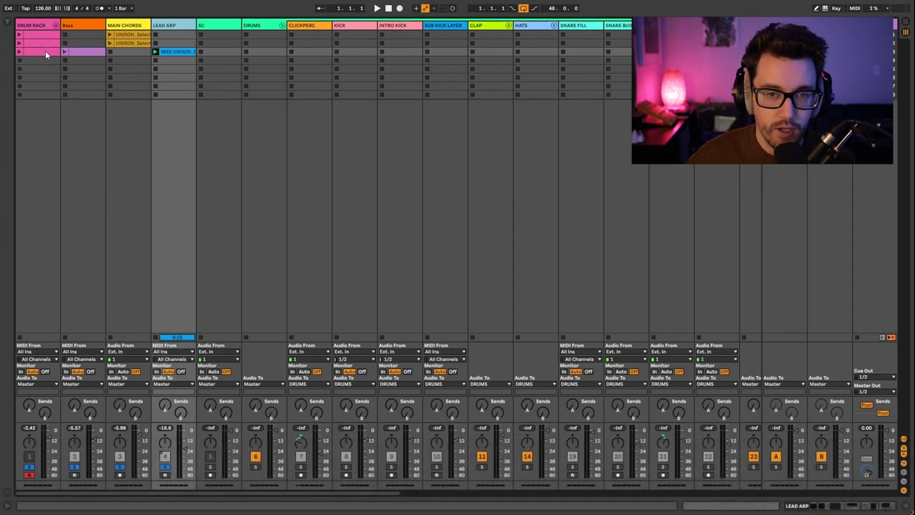
Glance at the Arrangement View, then launch the first Drum Rack clip in Session View.
{"action": "left_click", "coordinate": [77, 221]}
{"action": "key", "text": "Tab"}
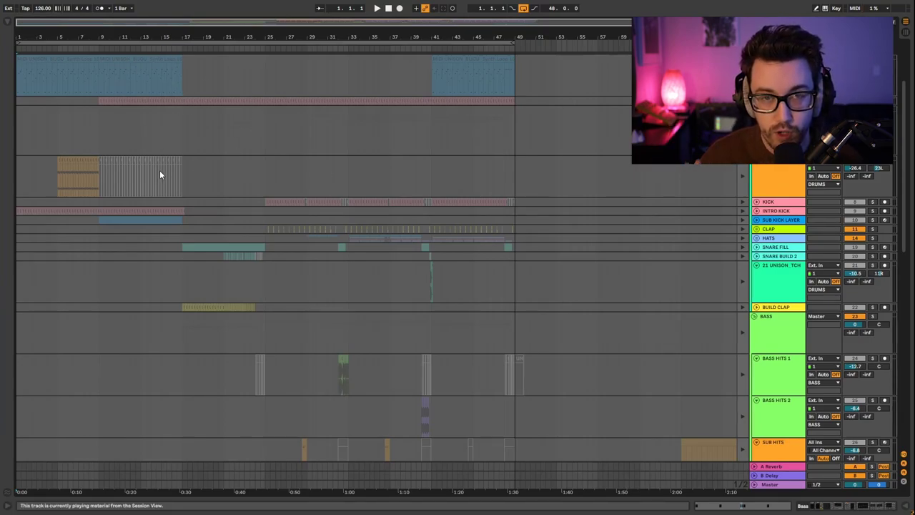
{"action": "key", "text": "Tab"}
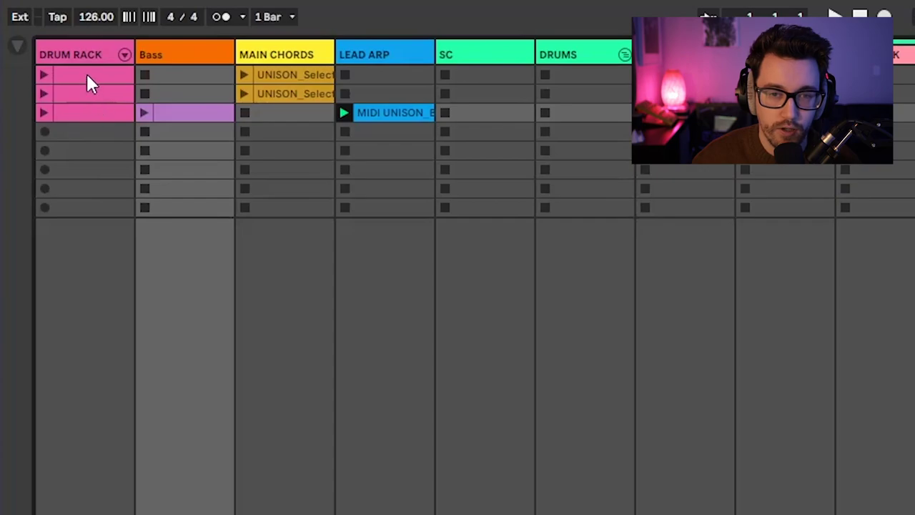
{"action": "left_click", "coordinate": [33, 26]}
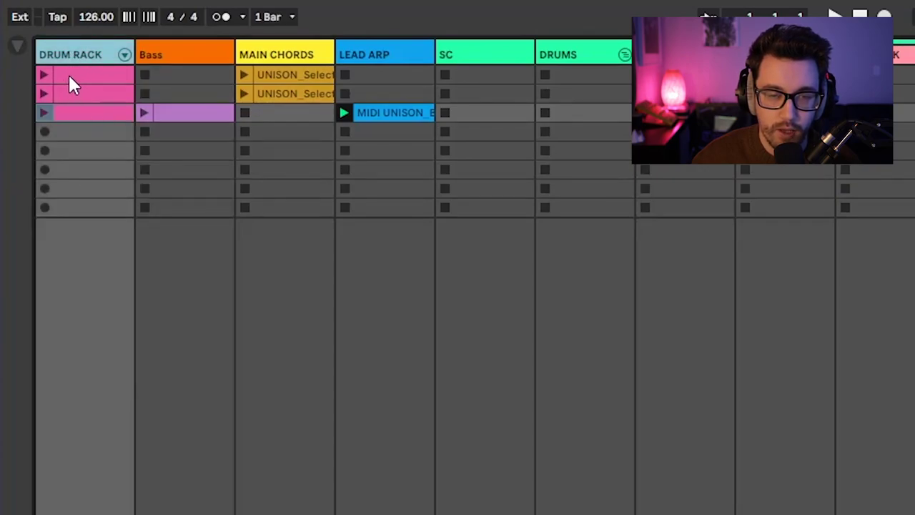
{"action": "left_click", "coordinate": [44, 76]}
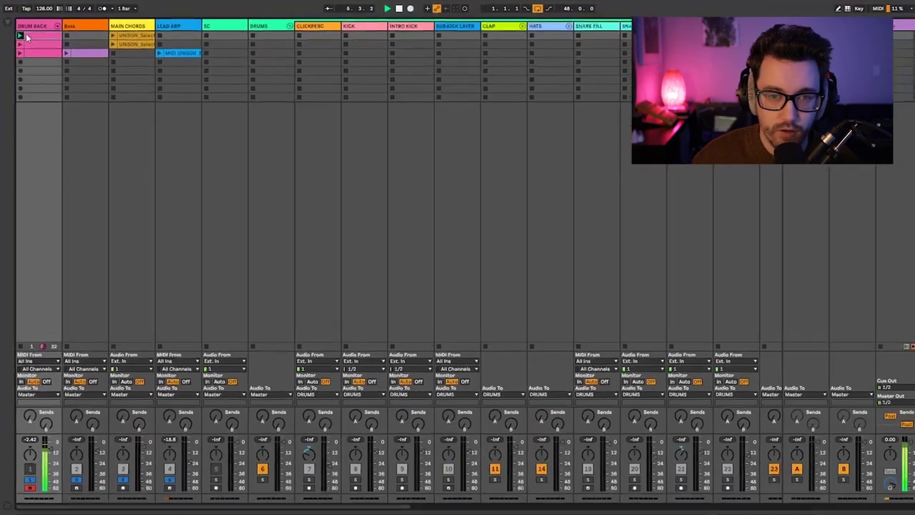
Open the first Drum Rack clip, check its device chain, then return to its note editor.
{"action": "double_click", "coordinate": [71, 74]}
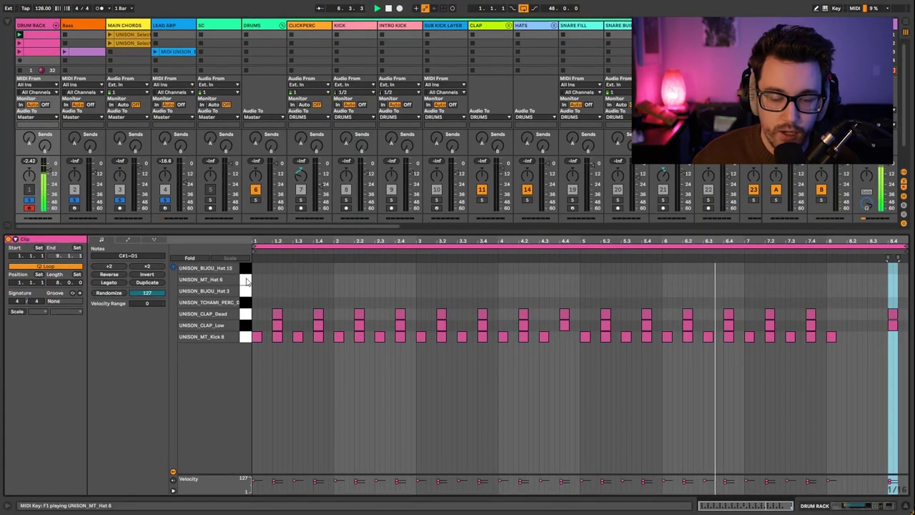
{"action": "left_click", "coordinate": [826, 506]}
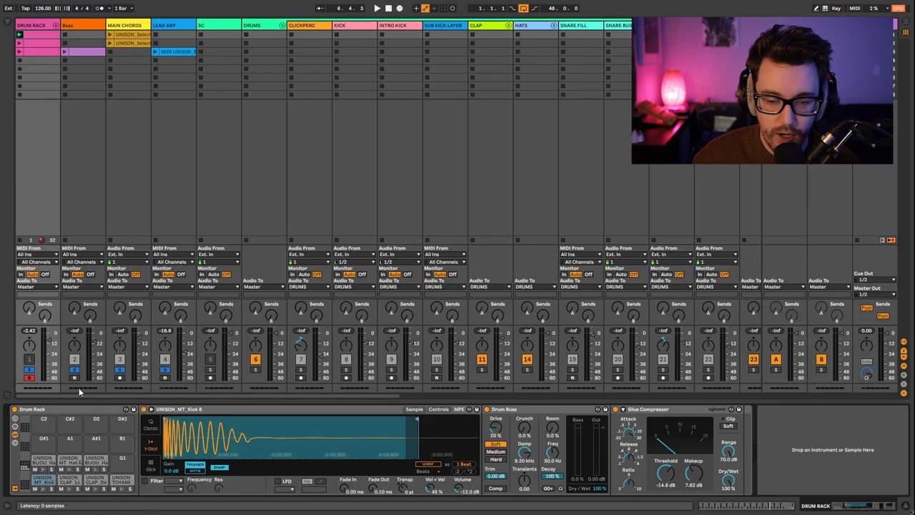
{"action": "double_click", "coordinate": [33, 38]}
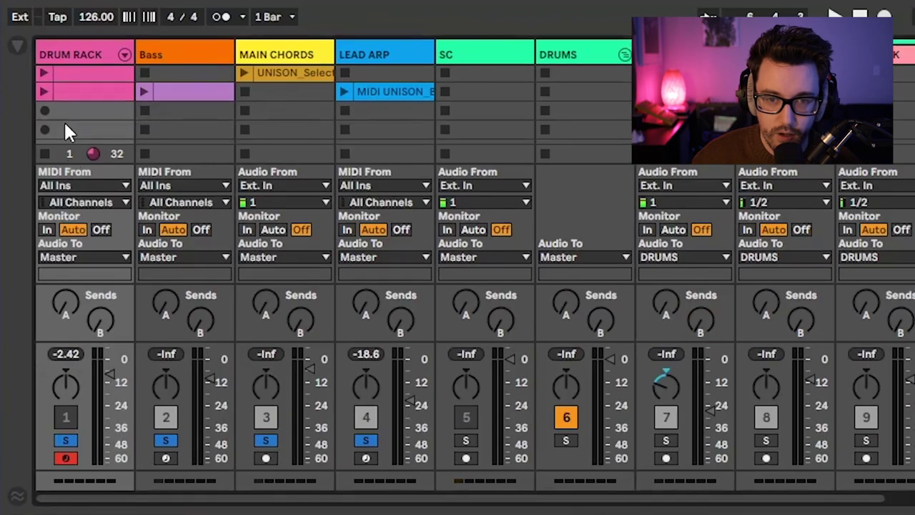
Create an empty test MIDI clip in the third slot and delete it.
{"action": "double_click", "coordinate": [77, 111]}
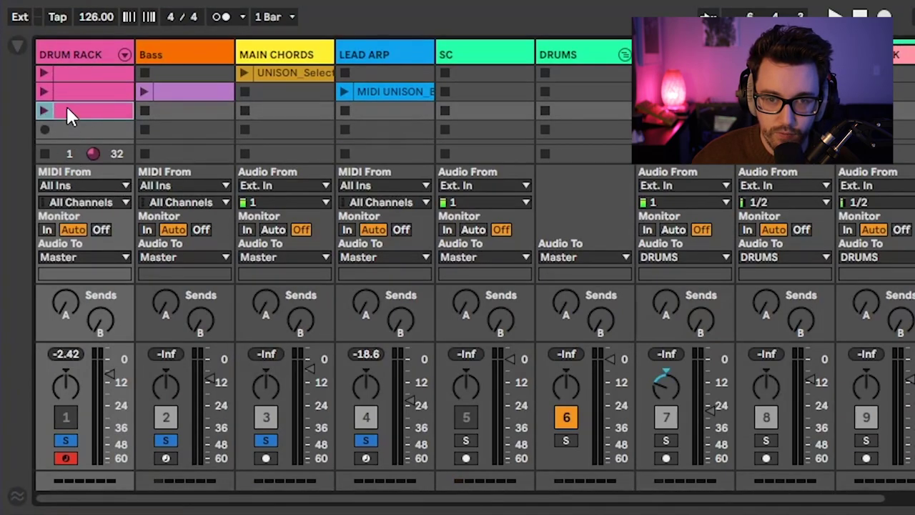
{"action": "right_click", "coordinate": [63, 110]}
{"action": "left_click", "coordinate": [110, 166]}
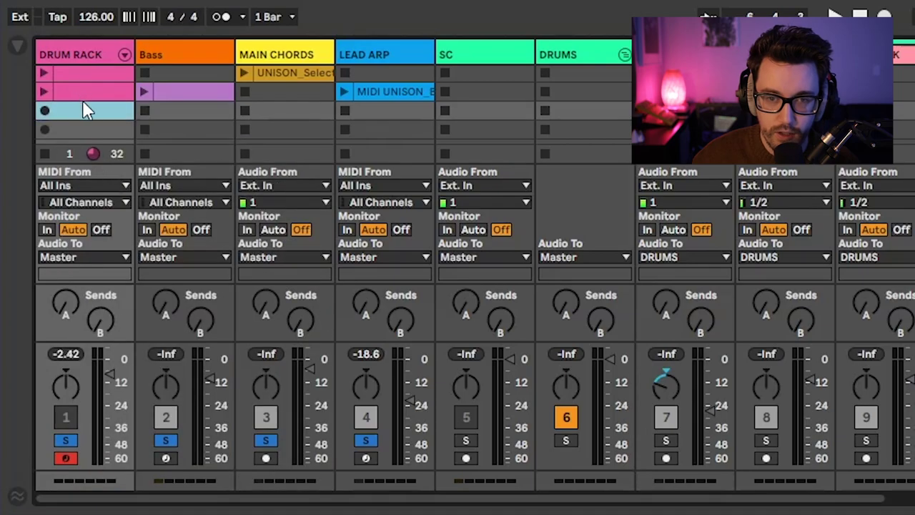
Play the first Drum Rack clip and toggle Fold on and off in the note editor.
{"action": "left_click", "coordinate": [84, 72]}
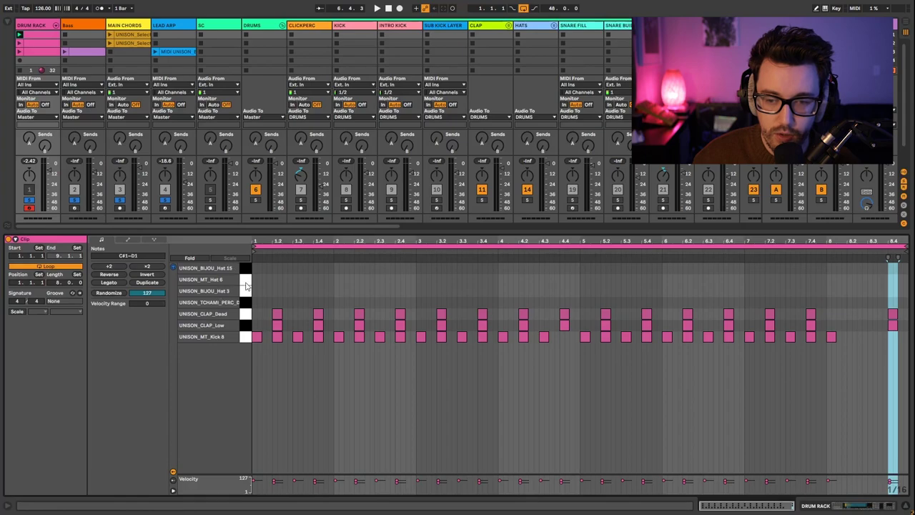
{"action": "key", "text": "space"}
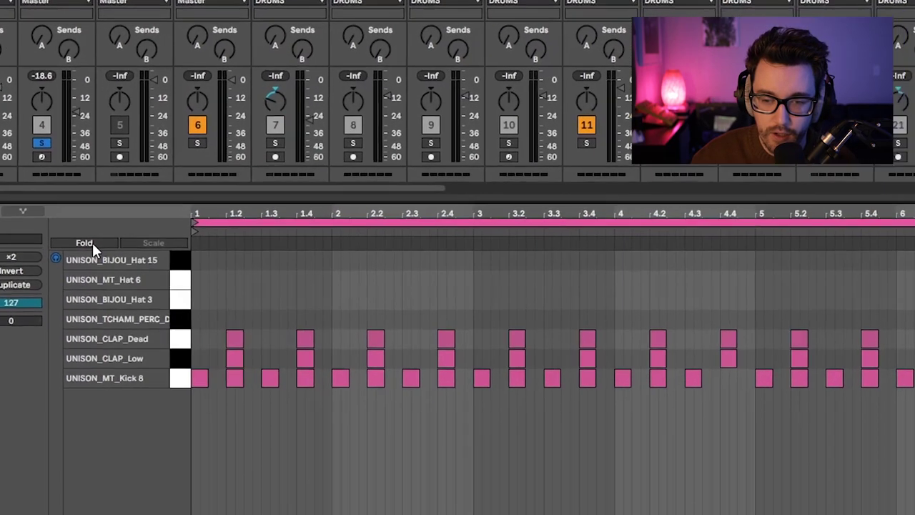
{"action": "left_click", "coordinate": [193, 259]}
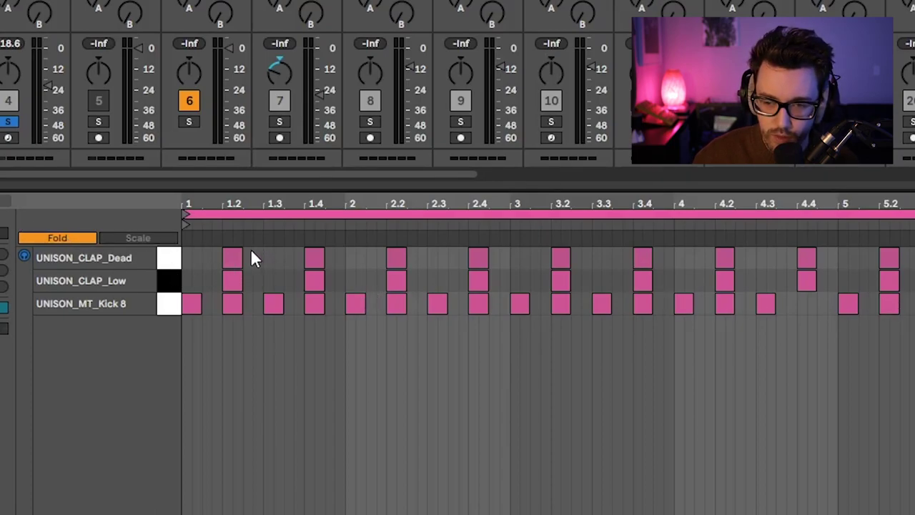
{"action": "left_click", "coordinate": [57, 241]}
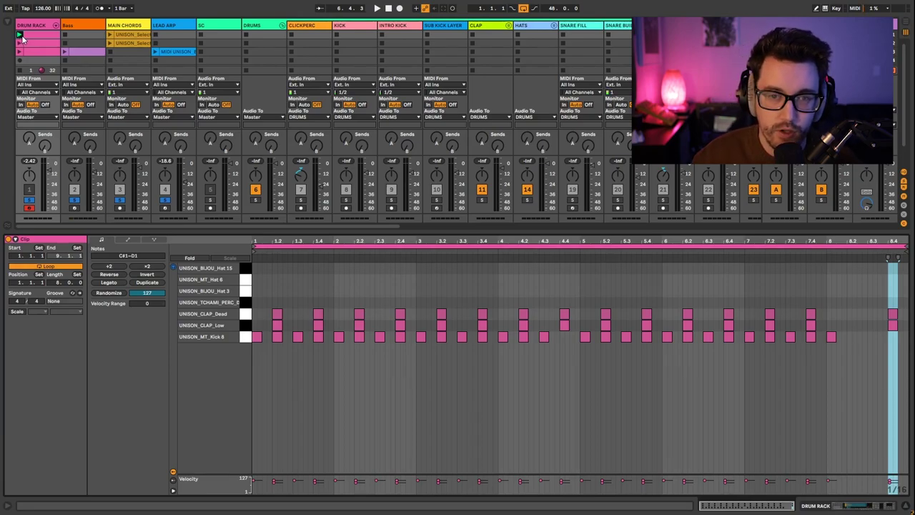
Audition the Drum Rack, Bass and Lead Arp clips together in Session View.
{"action": "left_click", "coordinate": [20, 35]}
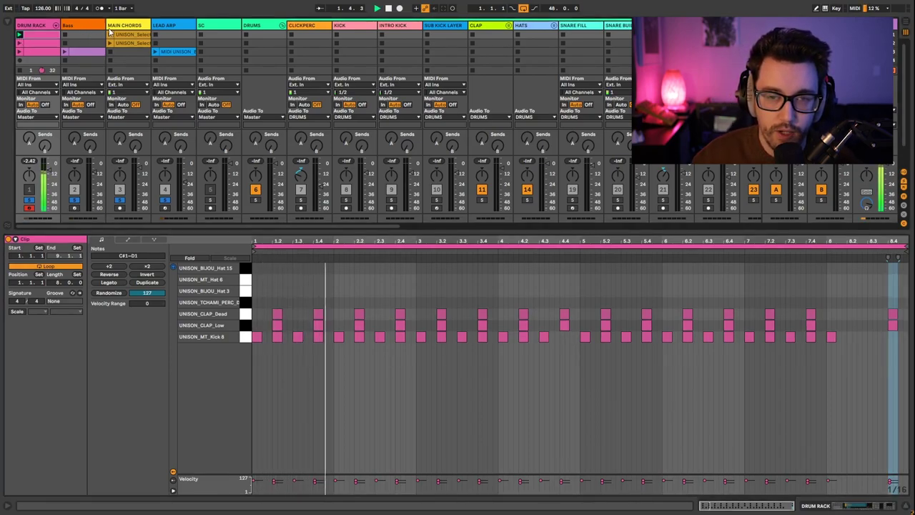
{"action": "left_click", "coordinate": [66, 54]}
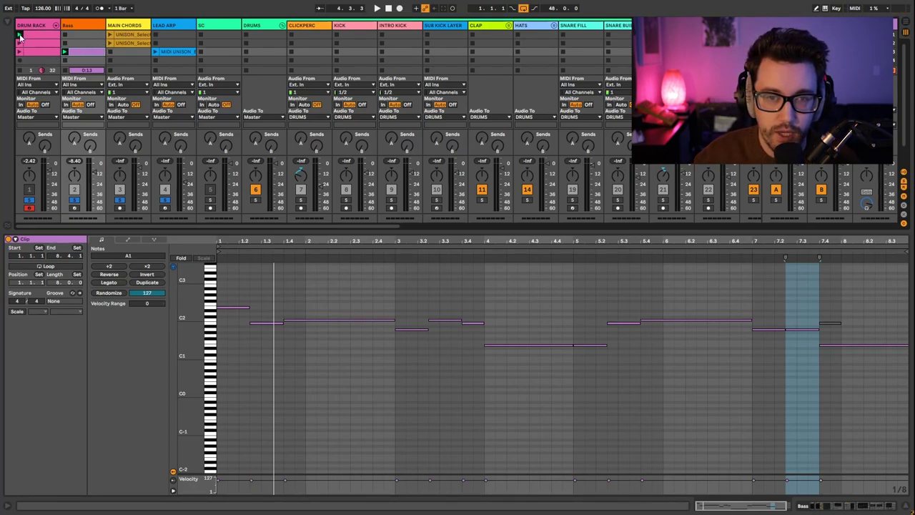
{"action": "left_click", "coordinate": [65, 52]}
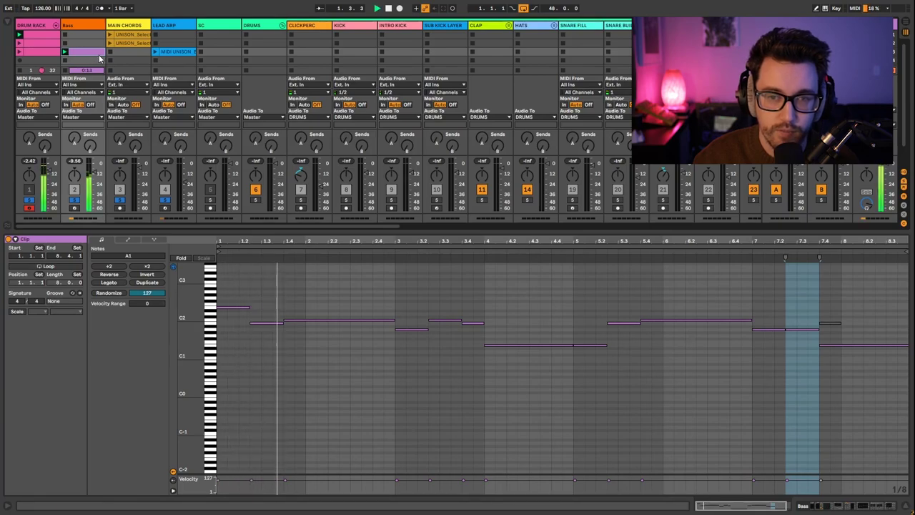
{"action": "left_click", "coordinate": [154, 53]}
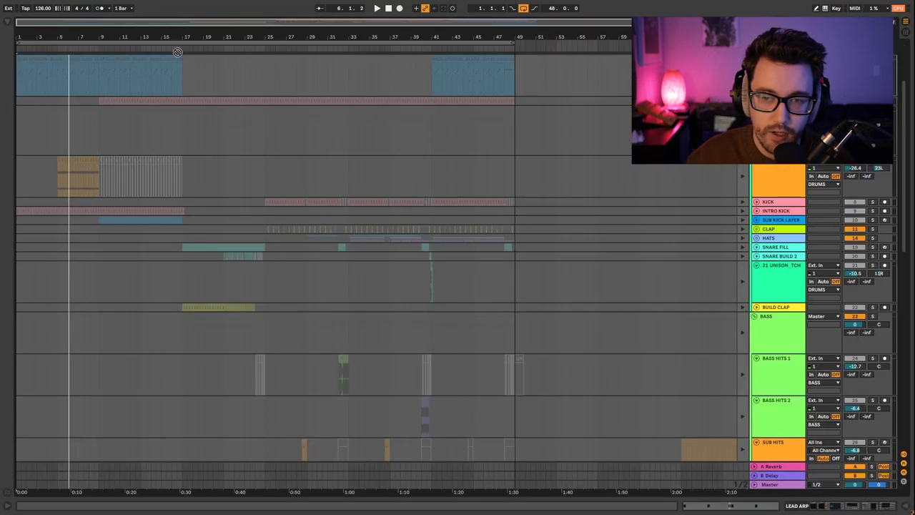
Use Back to Arrangement to restore the timeline clips, then scroll down to the lower tracks.
{"action": "mouse_move", "coordinate": [295, 201]}
{"action": "left_mouse_down"}
{"action": "mouse_move", "coordinate": [265, 203]}
{"action": "mouse_move", "coordinate": [359, 300]}
{"action": "mouse_move", "coordinate": [747, 270]}
{"action": "mouse_move", "coordinate": [429, 336]}
{"action": "mouse_move", "coordinate": [551, 284]}
{"action": "mouse_move", "coordinate": [685, 65]}
{"action": "left_mouse_up"}
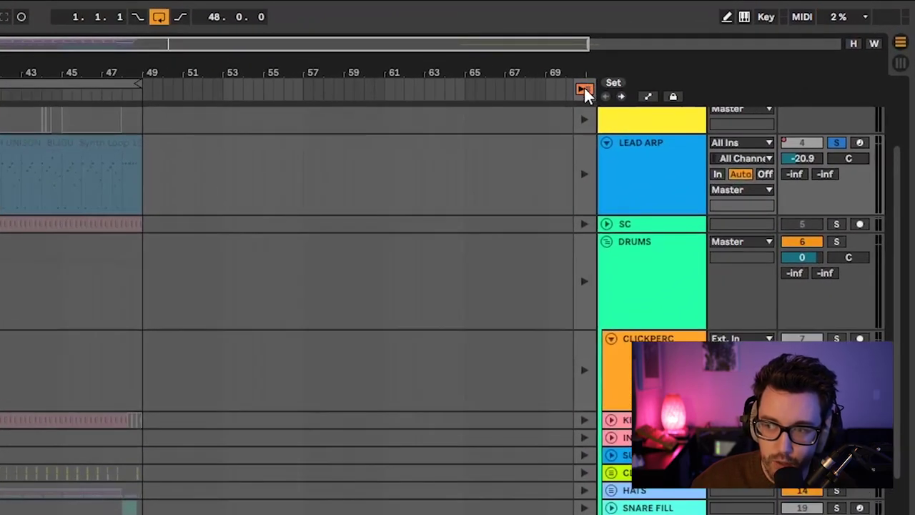
{"action": "left_click", "coordinate": [584, 89]}
{"action": "scroll", "coordinate": [318, 176], "scroll_direction": "down", "scroll_amount": 10}
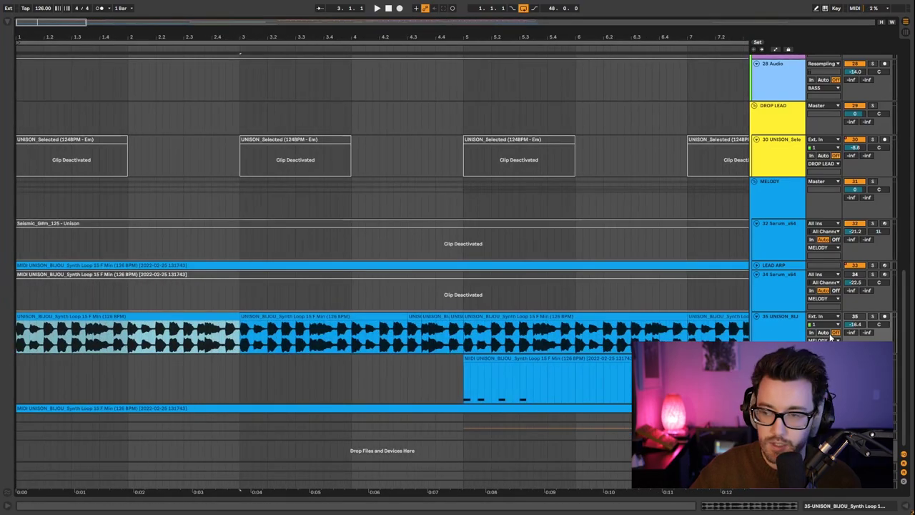
Solo track 35 and audition the synth loop clip with its details shown.
{"action": "left_click", "coordinate": [872, 316]}
{"action": "left_click", "coordinate": [108, 351]}
{"action": "key", "text": "space"}
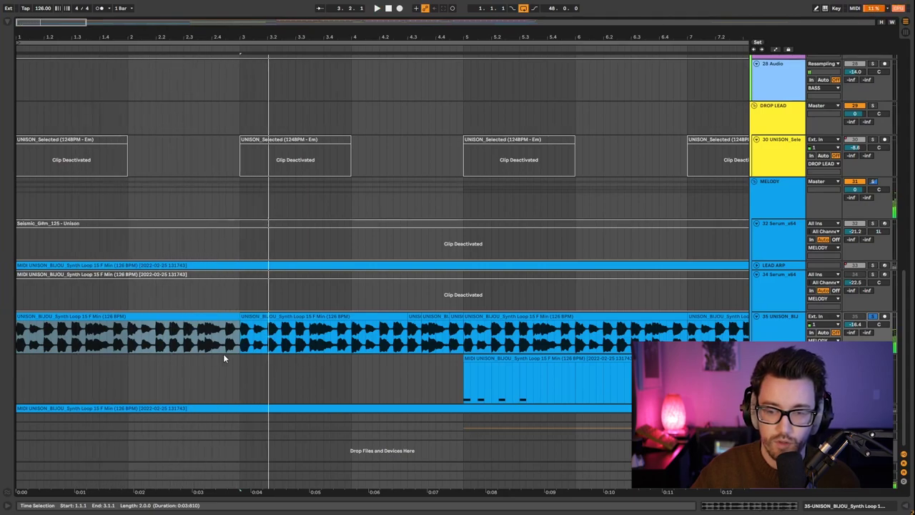
{"action": "double_click", "coordinate": [75, 316]}
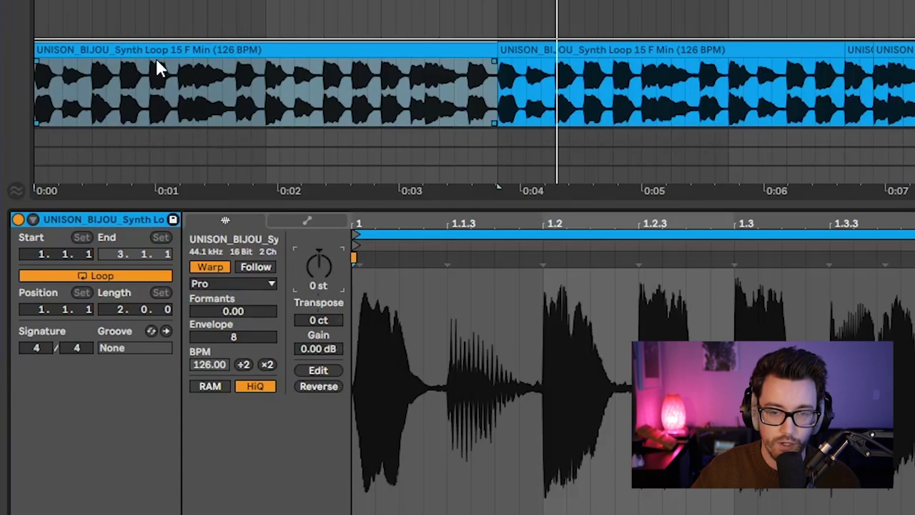
{"action": "key", "text": "space"}
{"action": "key", "text": "space"}
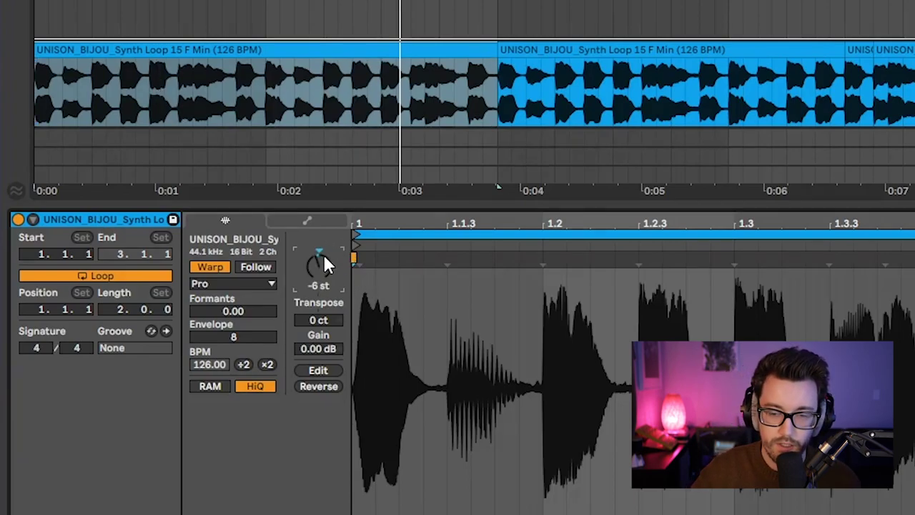
Extend the synth loop clip to 4.4.3 and split it at 4.2.4.
{"action": "left_click", "coordinate": [851, 53]}
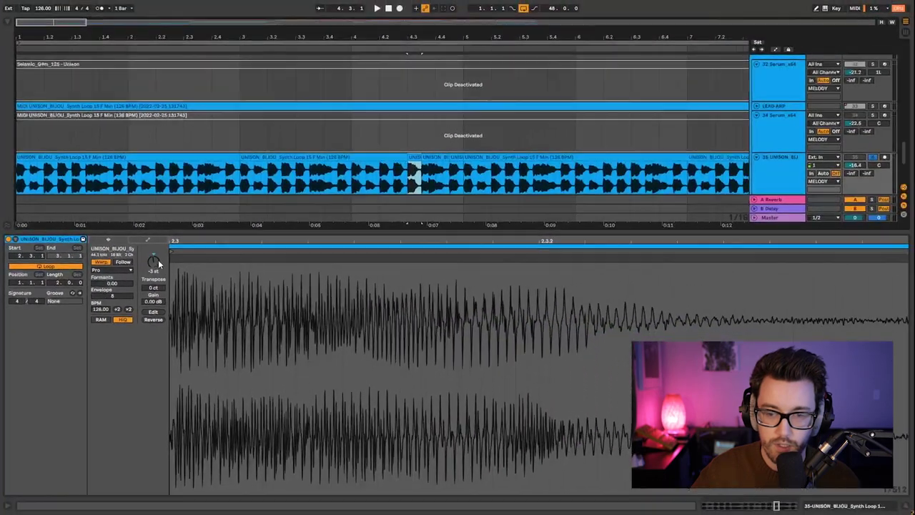
{"action": "key", "text": "Right"}
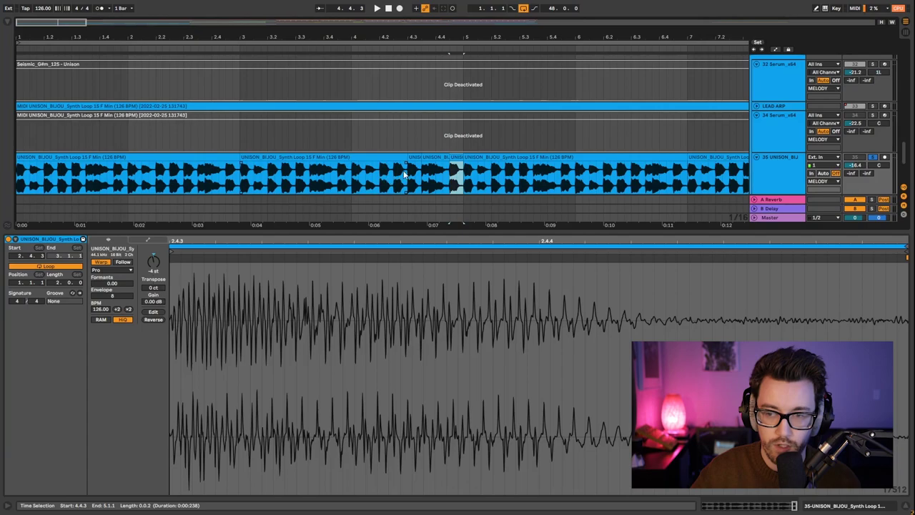
{"action": "left_click_drag", "start_coordinate": [409, 156], "coordinate": [452, 163]}
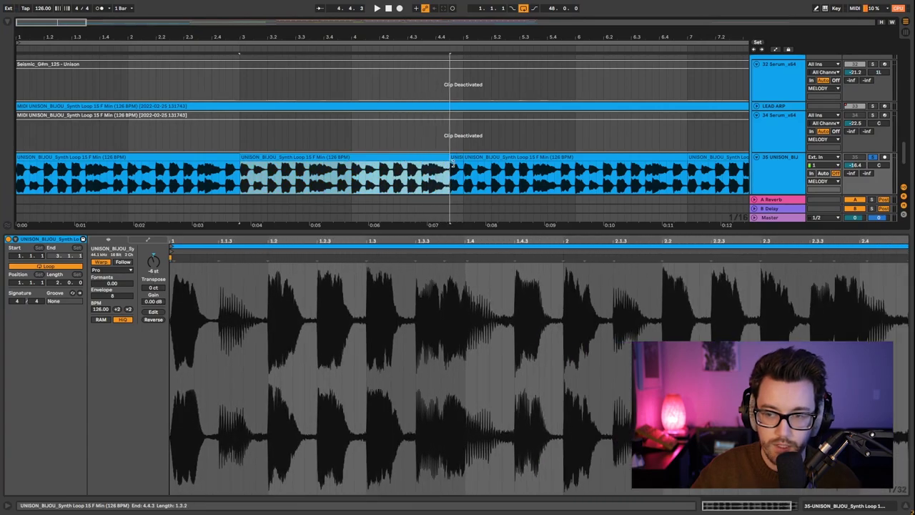
{"action": "left_click", "coordinate": [403, 175]}
{"action": "key", "text": "space"}
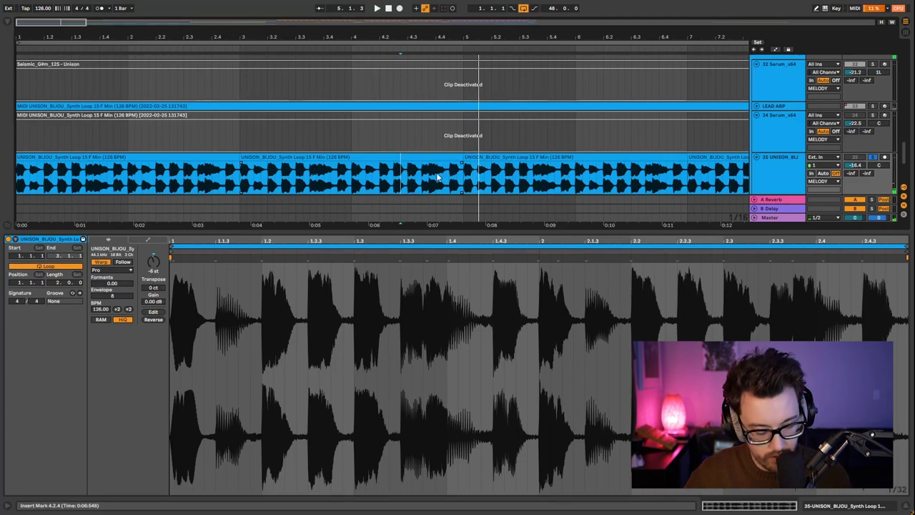
{"action": "key", "text": "ctrl+e"}
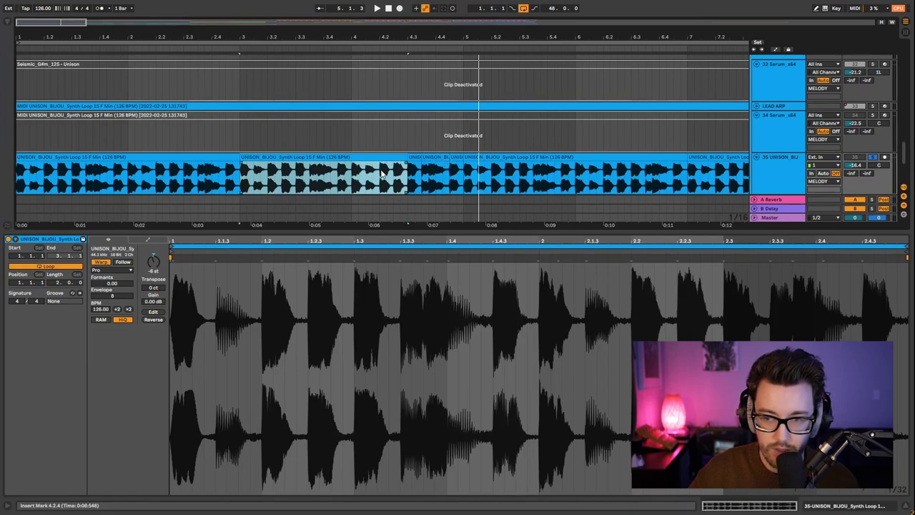
Play from bar 4, stop, and select the bar 3–4.3 section of the synth loop.
{"action": "left_click", "coordinate": [357, 175]}
{"action": "key", "text": "space"}
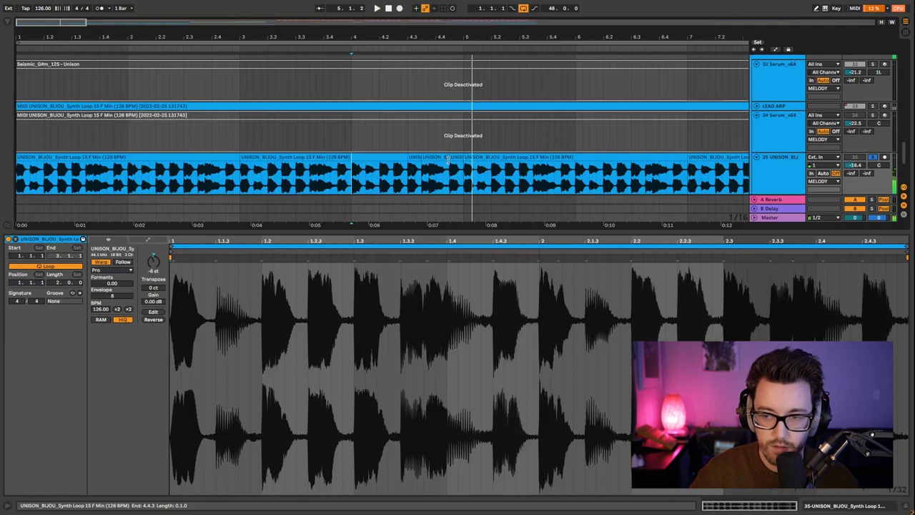
{"action": "key", "text": "space"}
{"action": "left_click", "coordinate": [303, 159]}
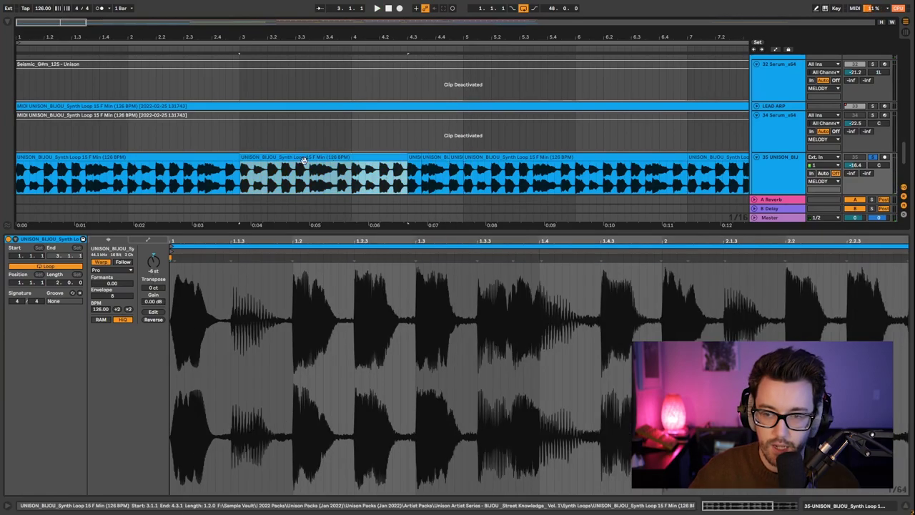
Review the selected audio clip's conversion options, then dismiss the menu without choosing one.
{"action": "right_click", "coordinate": [290, 160]}
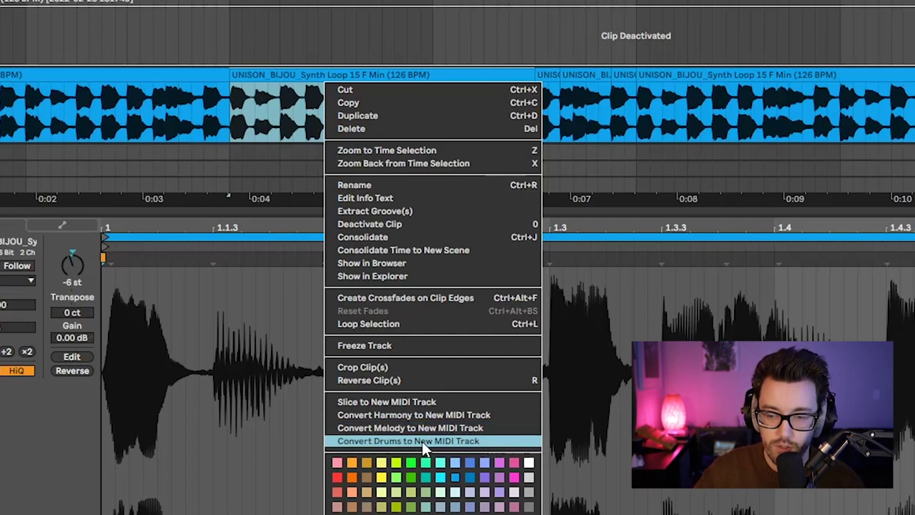
{"action": "left_click", "coordinate": [662, 108]}
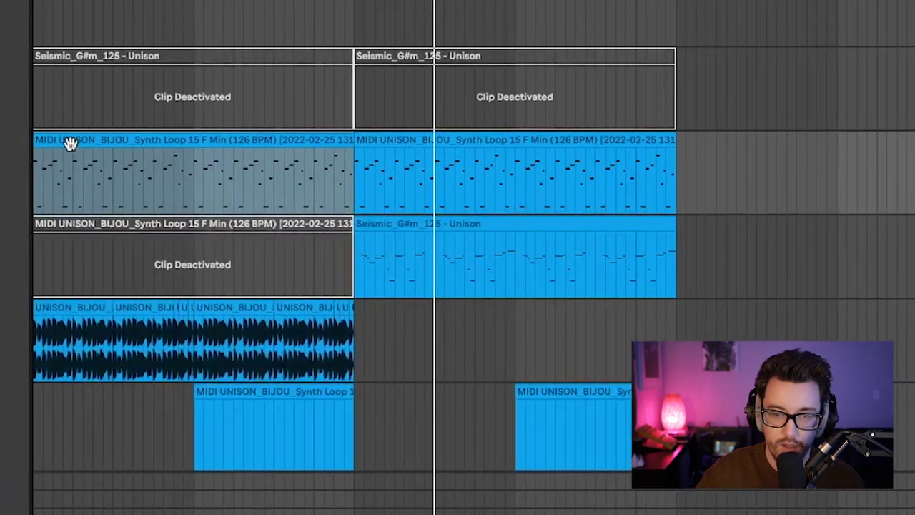
Expand the MIDI track, deactivate and reactivate its selected clip, and play from the start.
{"action": "left_click", "coordinate": [55, 166]}
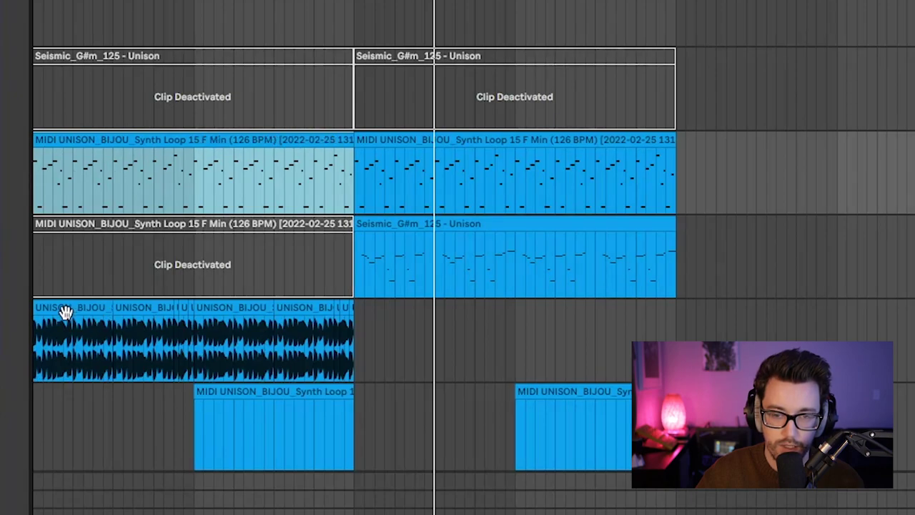
{"action": "key", "text": "0"}
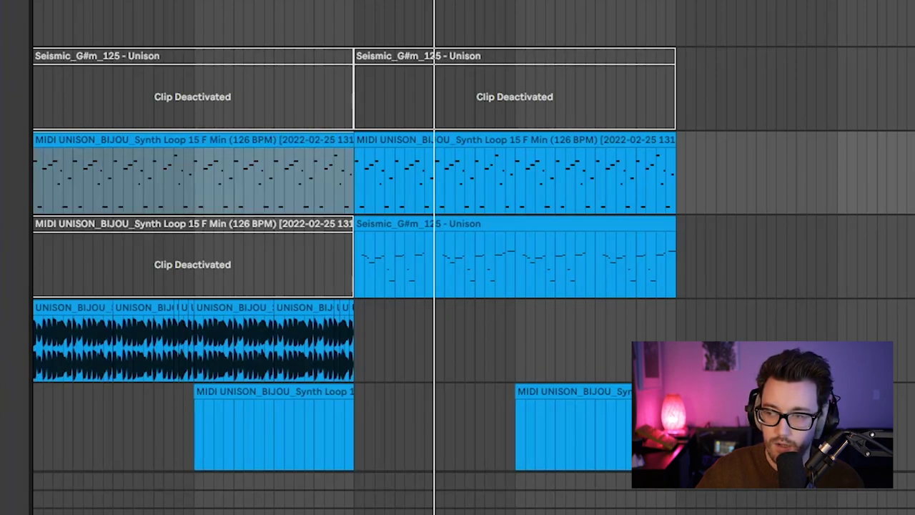
{"action": "key", "text": "0"}
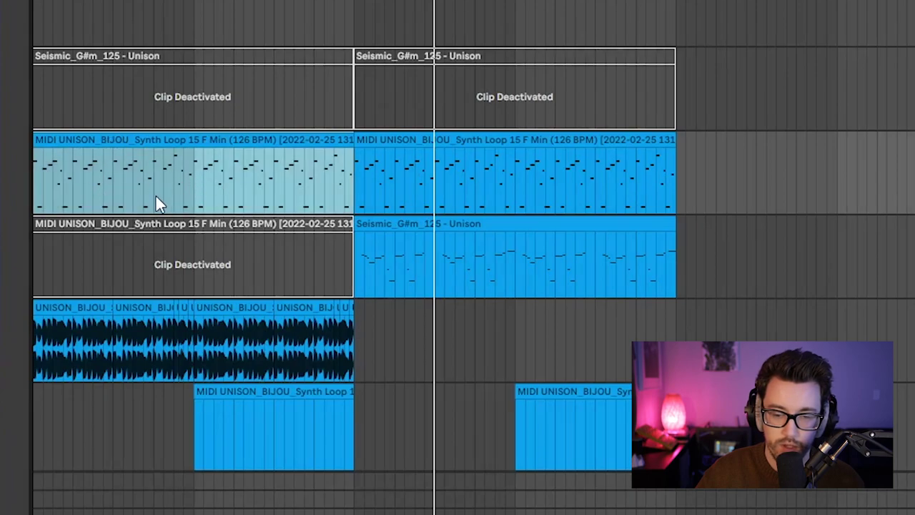
{"action": "key", "text": "space"}
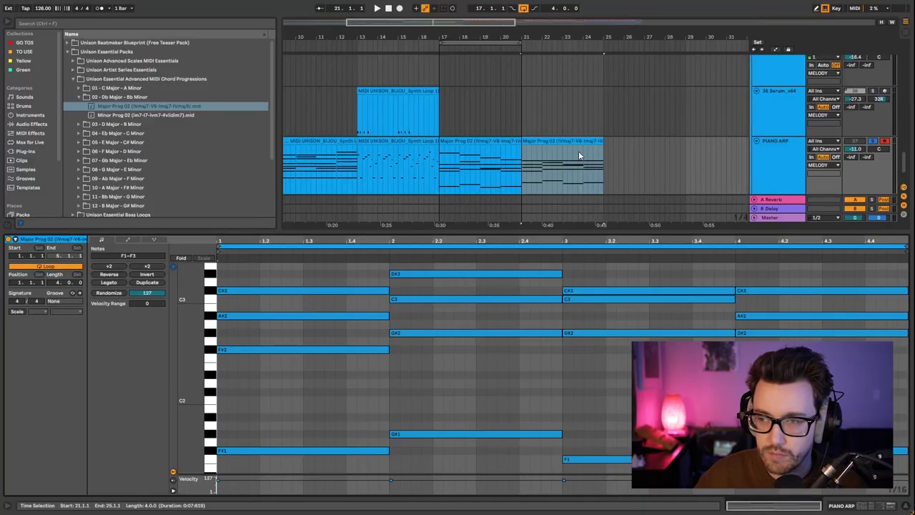
Select the bar 21–25 chord clip and preview Major Prog 02 from the Chord Progressions folder.
{"action": "left_click", "coordinate": [552, 136]}
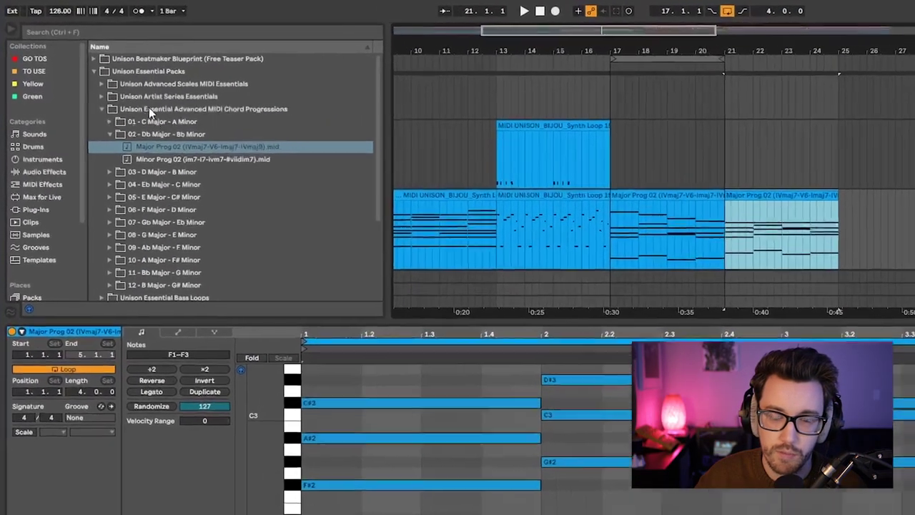
{"action": "left_click", "coordinate": [111, 79]}
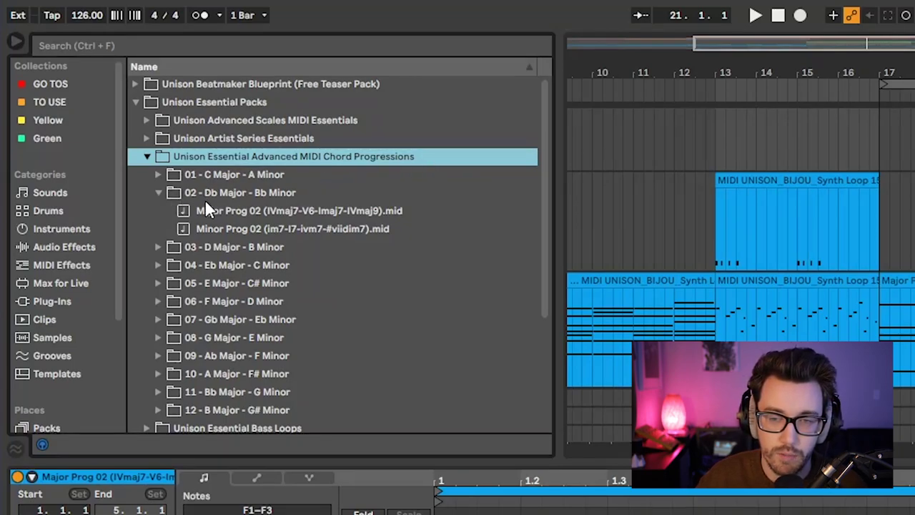
{"action": "left_click", "coordinate": [243, 212]}
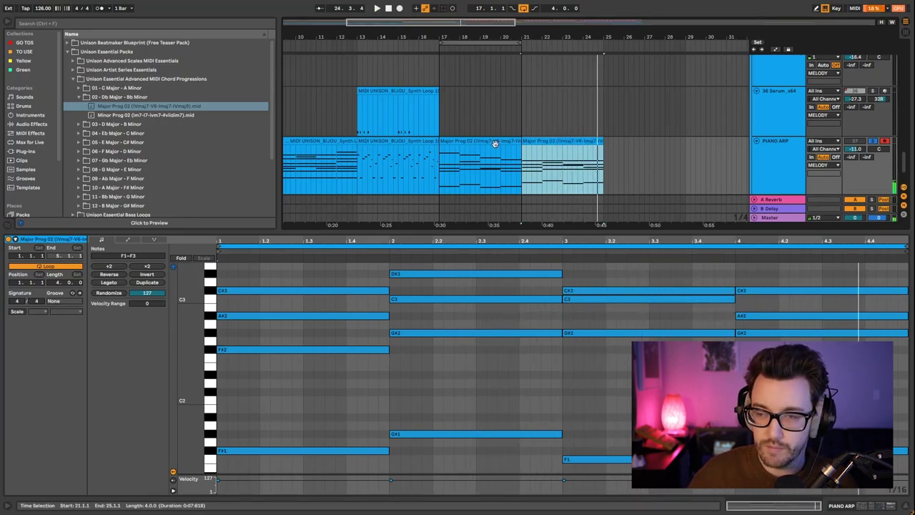
Select the first Major Prog 02 clip at bars 17–21 and audition its chords.
{"action": "left_click", "coordinate": [466, 143]}
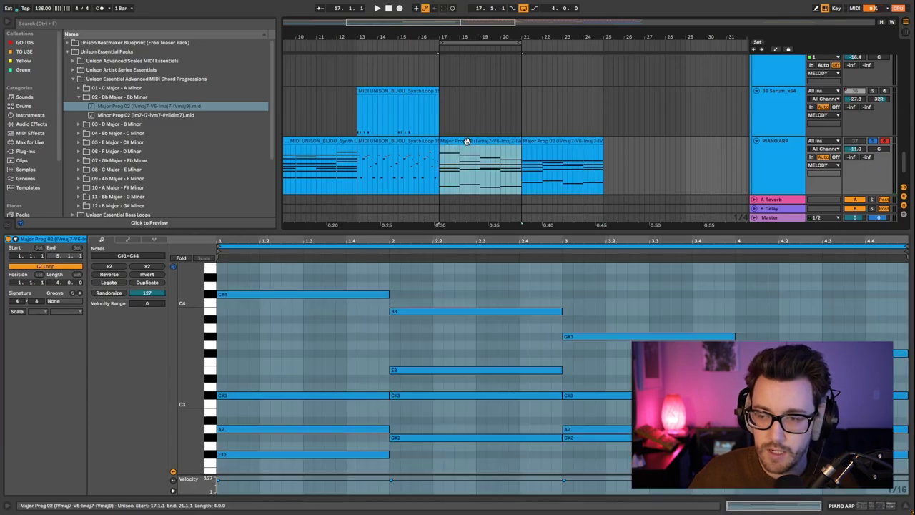
{"action": "key", "text": "space"}
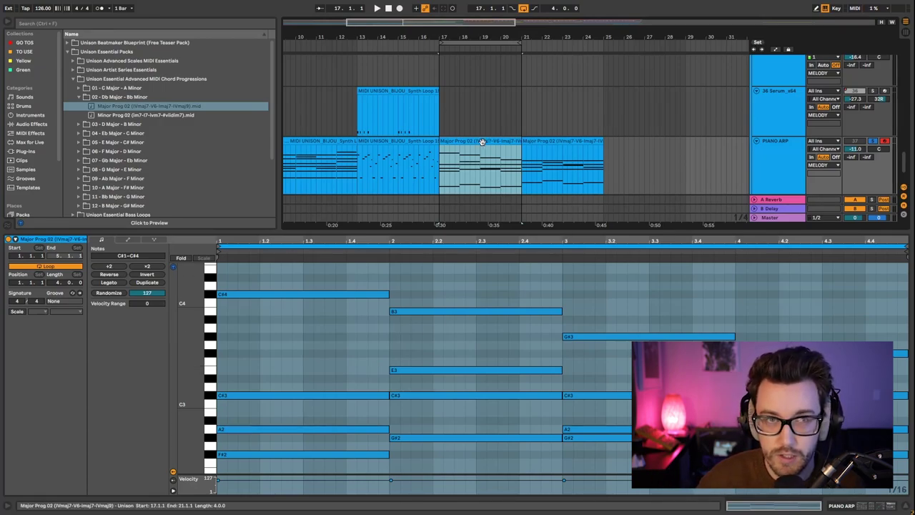
{"action": "key", "text": "space"}
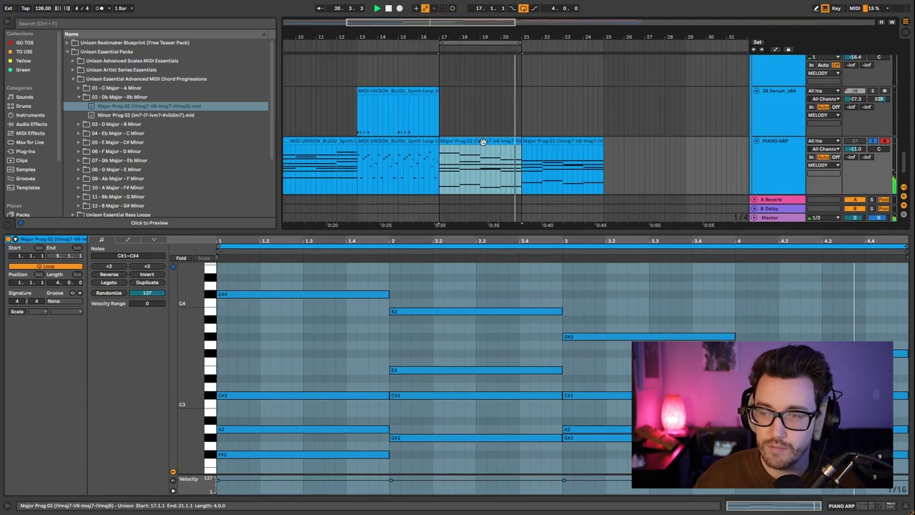
{"action": "key", "text": "space"}
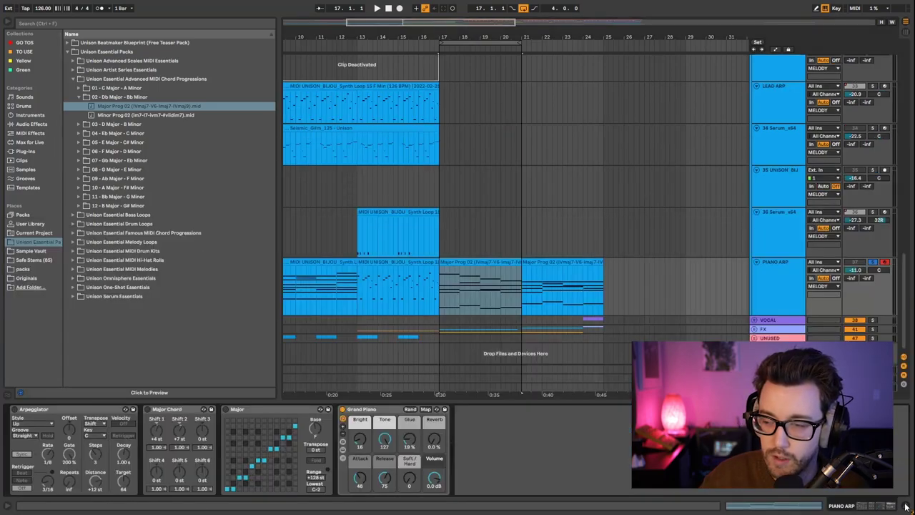
Show the PIANO ARP track's device chain and switch on the Arpeggiator.
{"action": "left_click", "coordinate": [905, 506]}
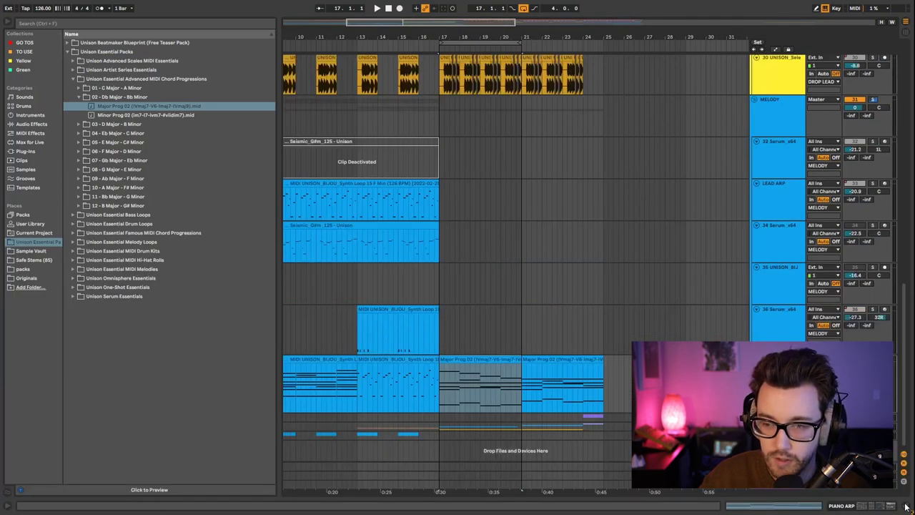
{"action": "left_click", "coordinate": [905, 507]}
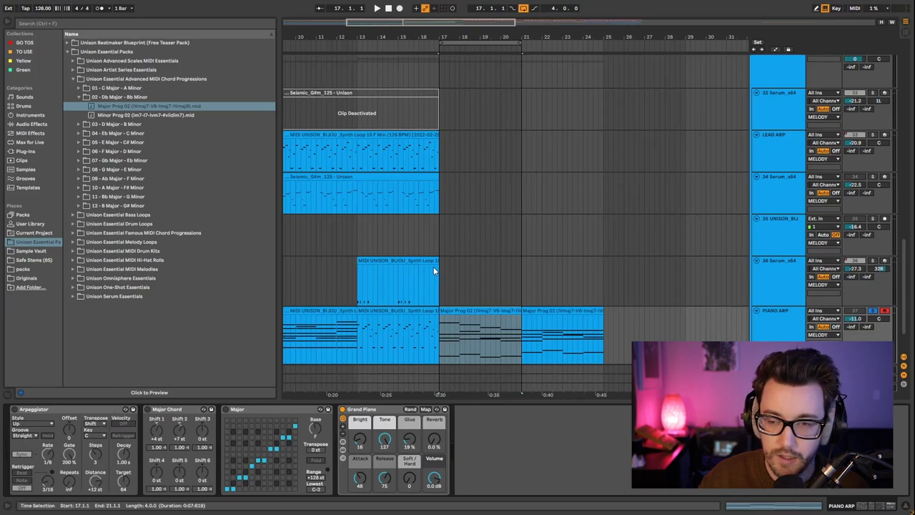
{"action": "scroll", "coordinate": [507, 295], "scroll_direction": "down", "scroll_amount": 3}
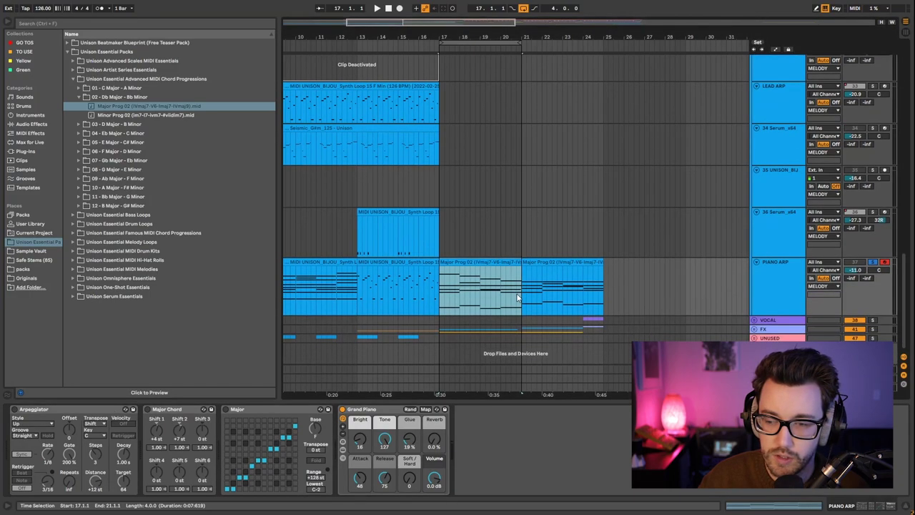
{"action": "left_click", "coordinate": [14, 409]}
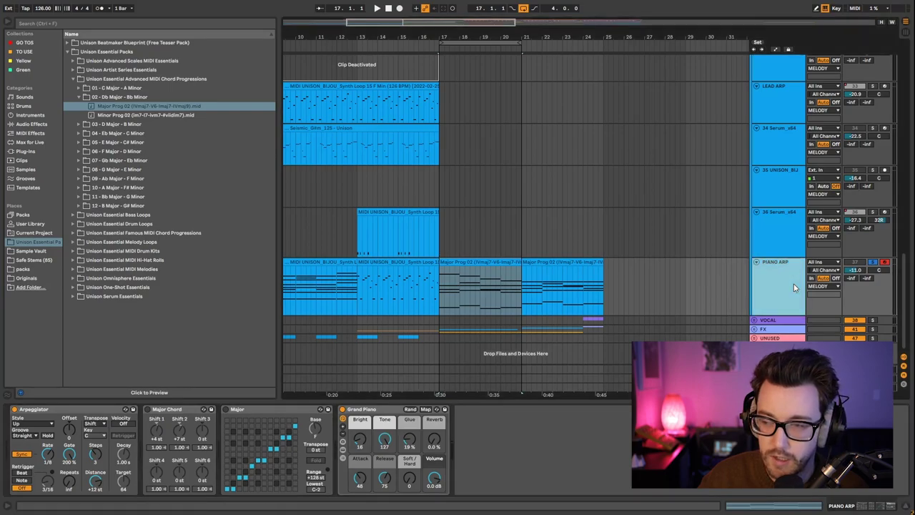
Play the Major Prog 02 clip's arpeggiated chords from bar 17, then stop.
{"action": "left_click", "coordinate": [468, 263]}
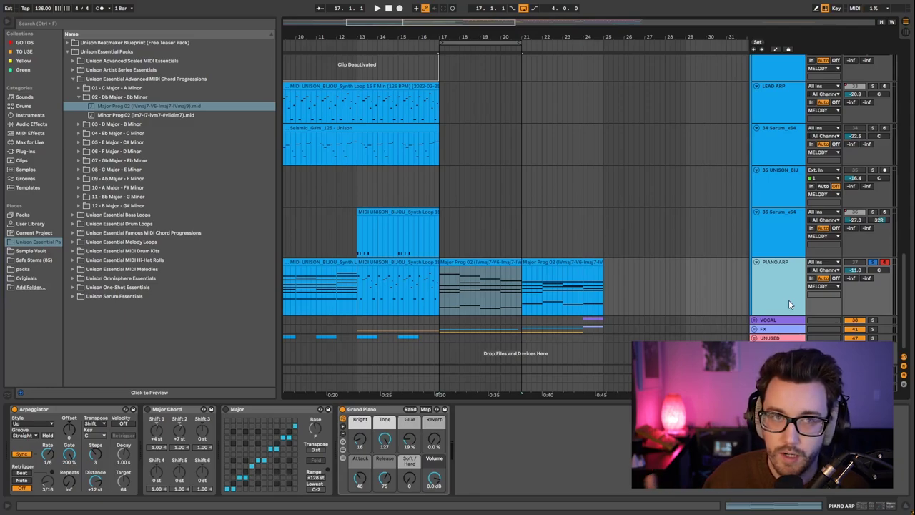
{"action": "left_click", "coordinate": [485, 307]}
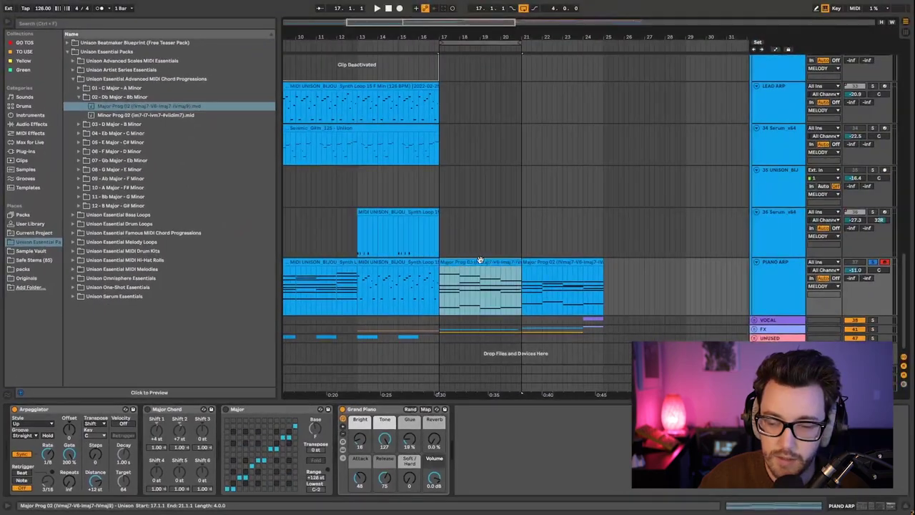
{"action": "left_click", "coordinate": [466, 290]}
{"action": "key", "text": "space"}
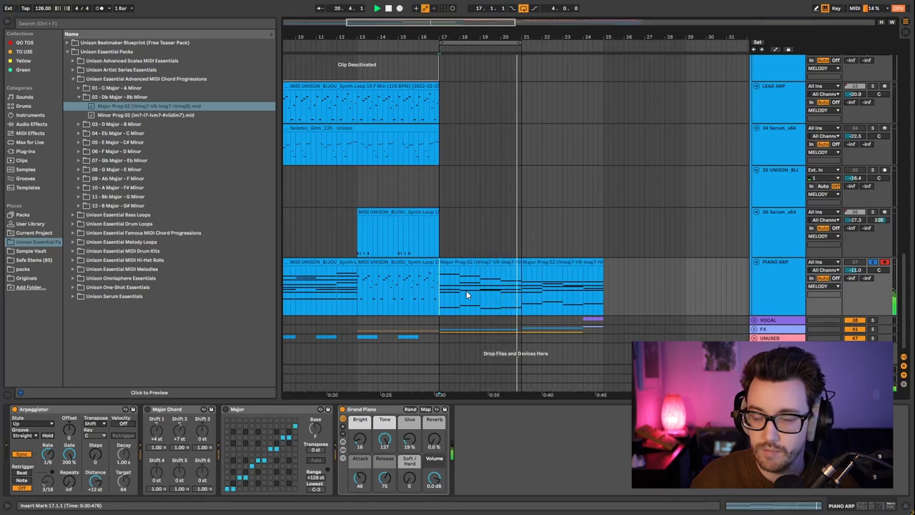
{"action": "key", "text": "space"}
Add a new MIDI track 38 MIDI, set its input to PIANO ARP and arm it.
{"action": "left_click", "coordinate": [516, 290]}
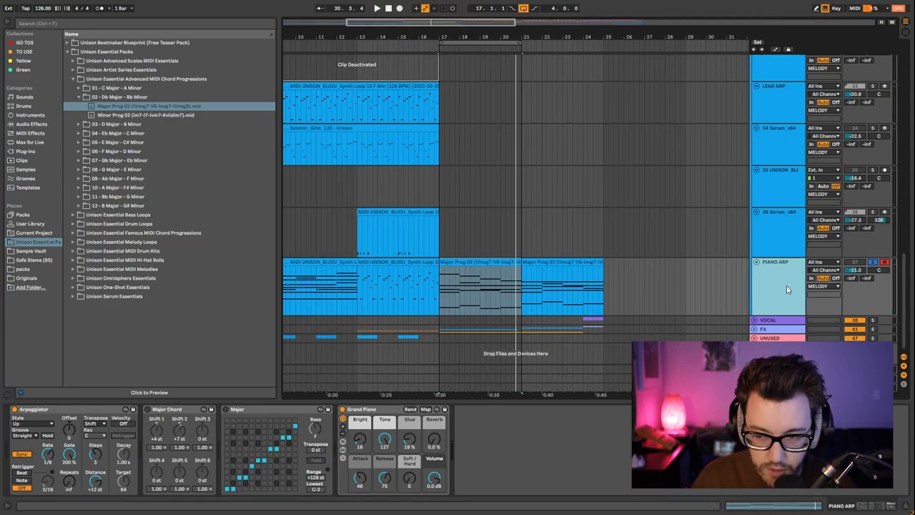
{"action": "key", "text": "ctrl+shift+t"}
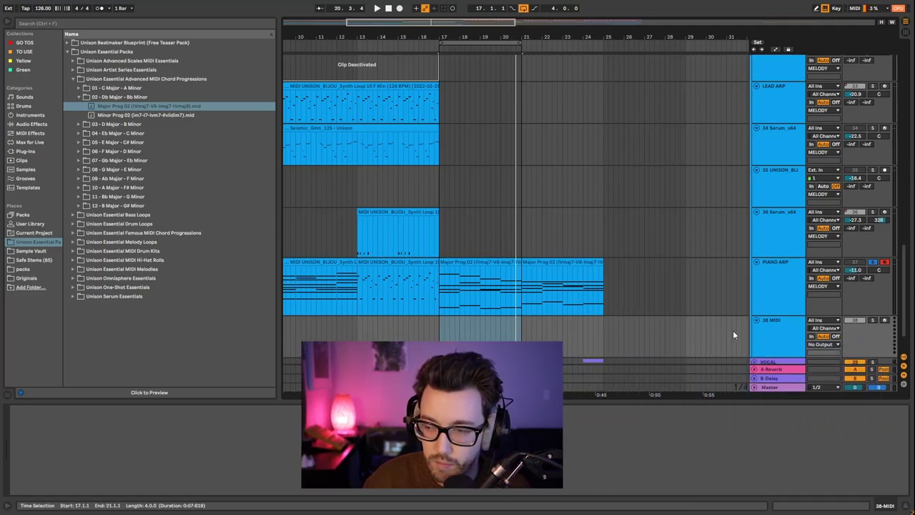
{"action": "left_click", "coordinate": [782, 332]}
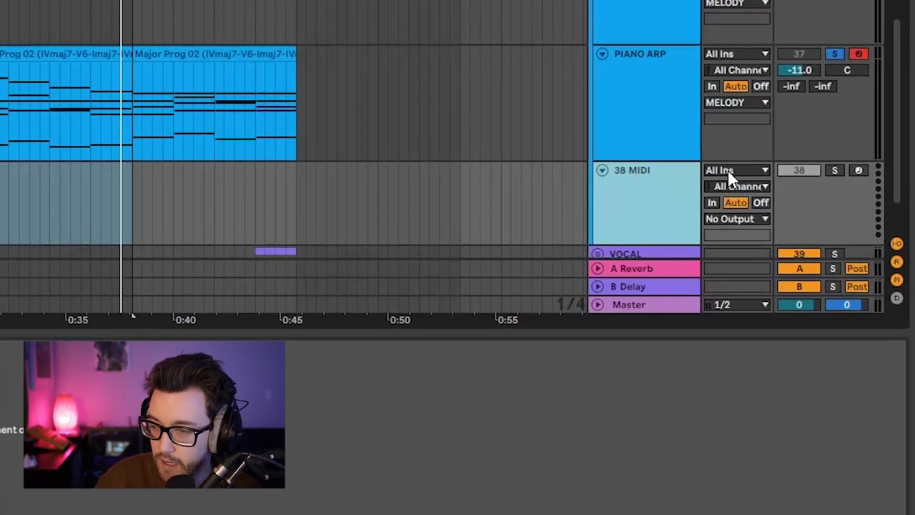
{"action": "left_click", "coordinate": [752, 171]}
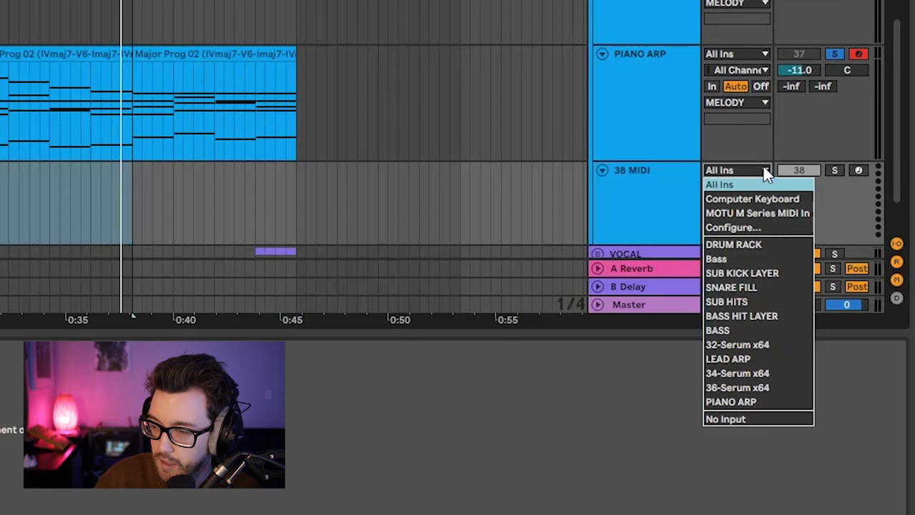
{"action": "left_click", "coordinate": [747, 403]}
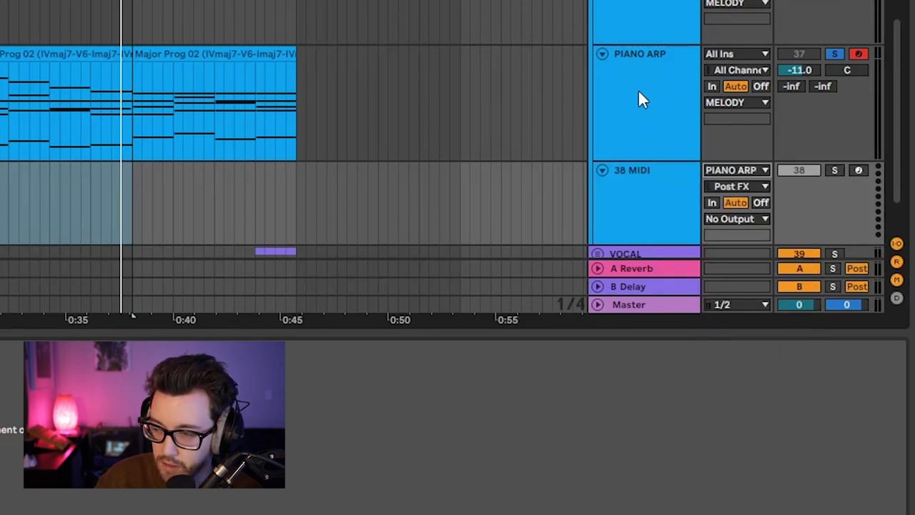
{"action": "left_click", "coordinate": [859, 170]}
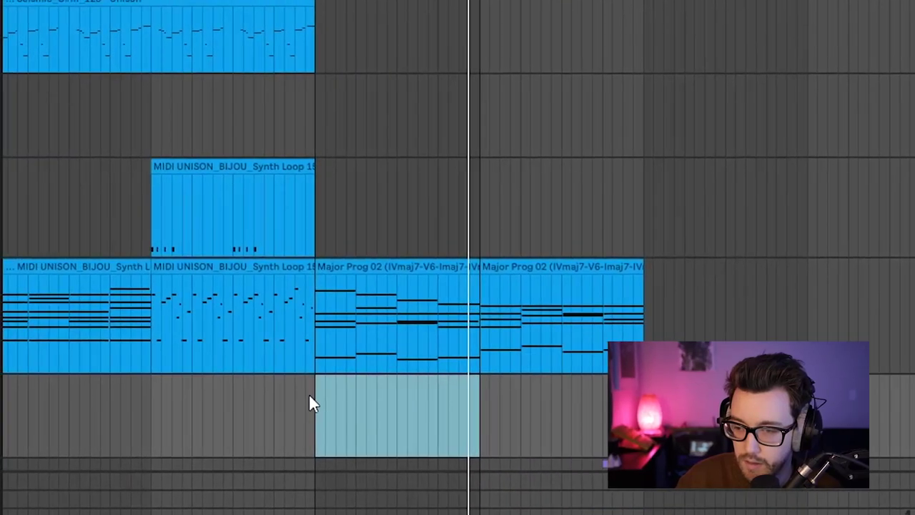
Record an arpeggiated MIDI take from the chosen start point.
{"action": "left_click", "coordinate": [309, 403]}
{"action": "key", "text": "F9"}
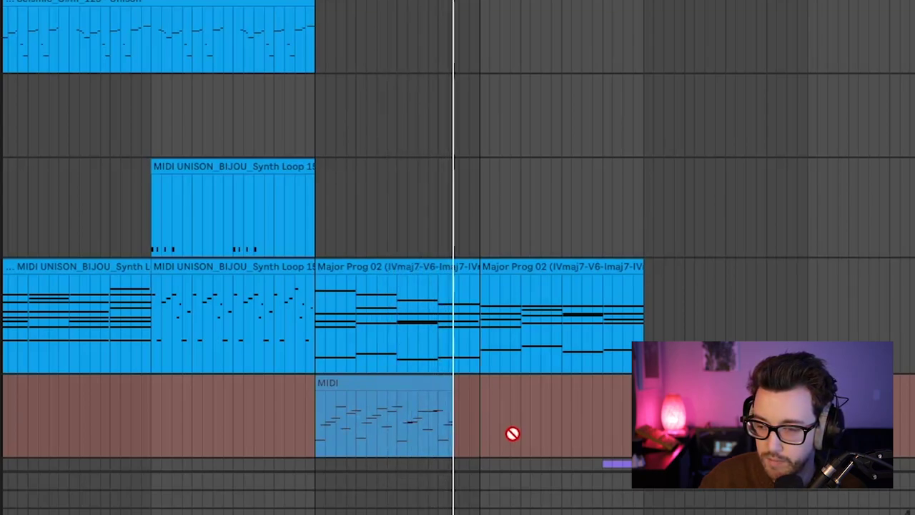
{"action": "key", "text": "space"}
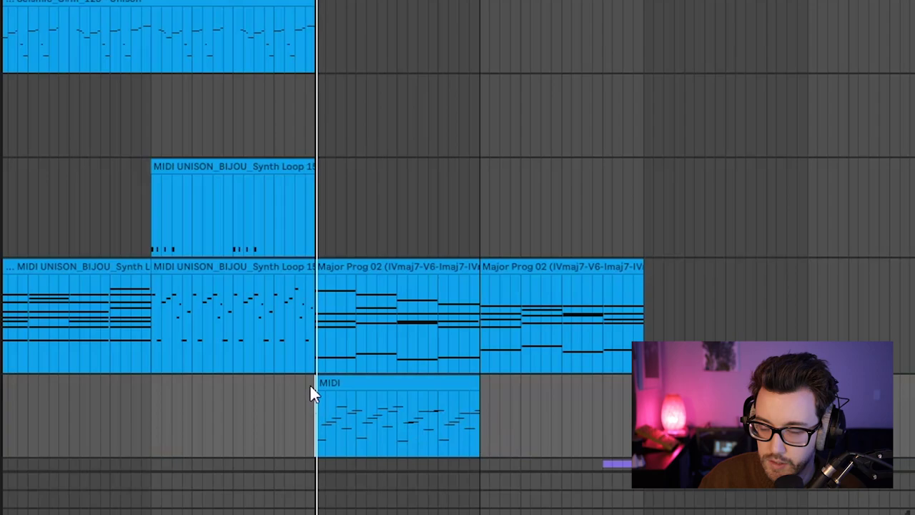
Open the recorded clip, select all its notes and adjust their lengths.
{"action": "double_click", "coordinate": [347, 381]}
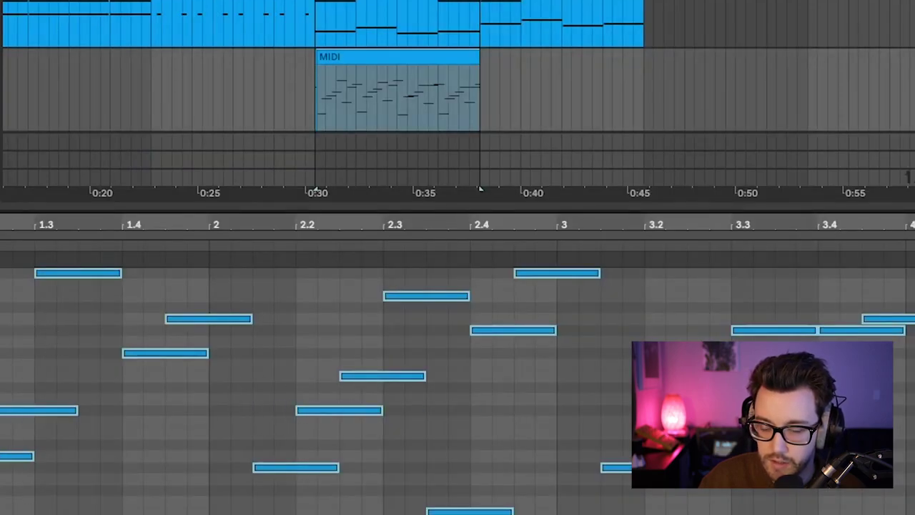
{"action": "key", "text": "ctrl+a"}
{"action": "key", "text": "shift+Left"}
{"action": "key", "text": "shift+Left"}
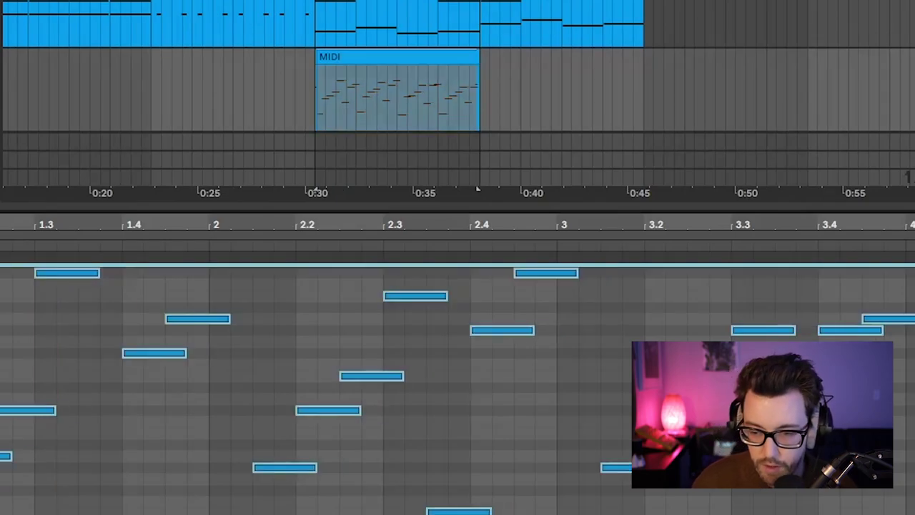
{"action": "key", "text": "shift+Left"}
{"action": "key", "text": "shift+Right"}
{"action": "key", "text": "shift+Right"}
{"action": "key", "text": "shift+Right"}
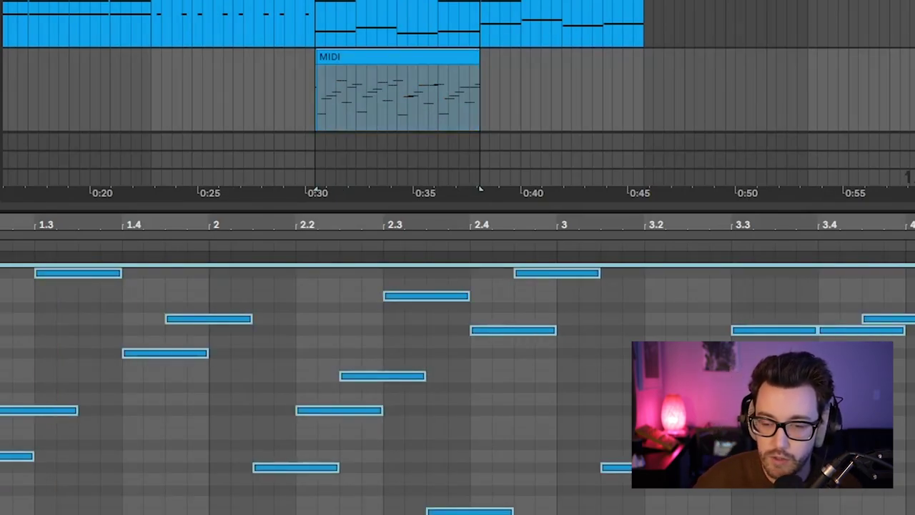
Select the recorded MIDI clip in the set.
{"action": "left_click", "coordinate": [341, 61]}
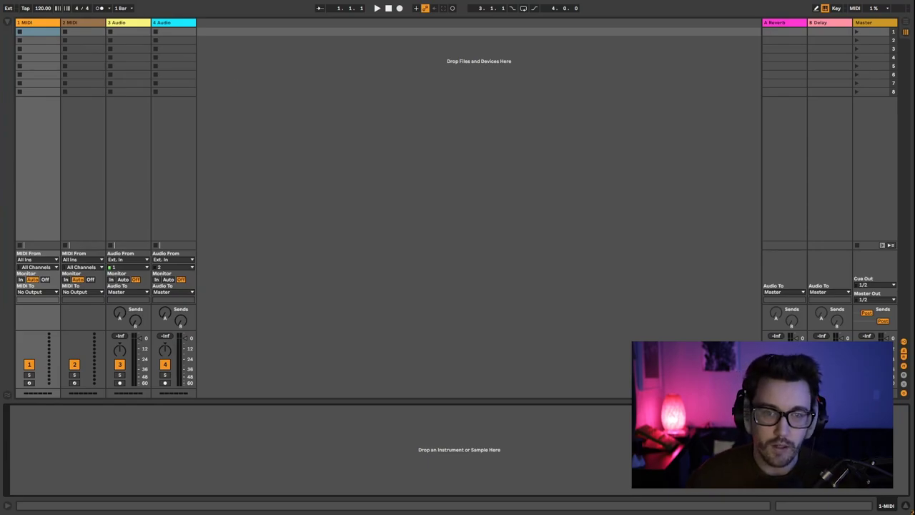
Load Serum_x64 from Plug-ins onto track 1, close its window, and list the built-in Instruments.
{"action": "left_click", "coordinate": [8, 25]}
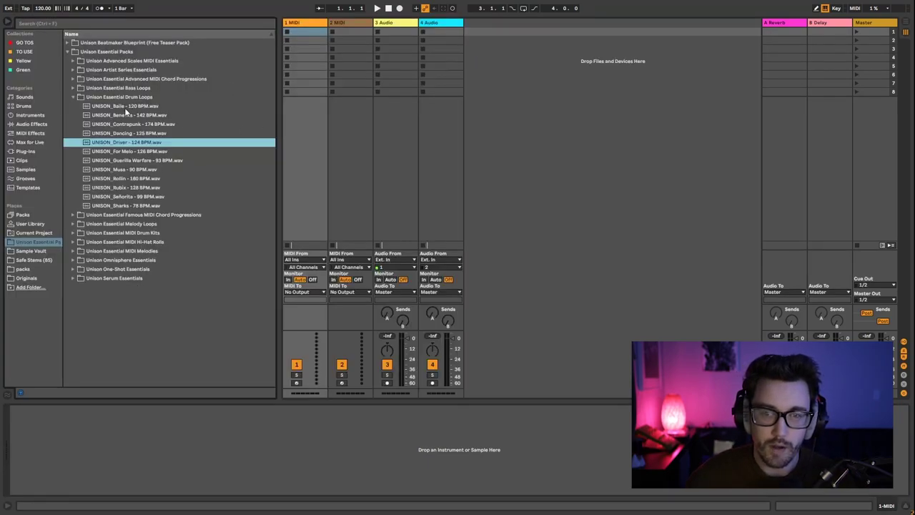
{"action": "left_click", "coordinate": [73, 98]}
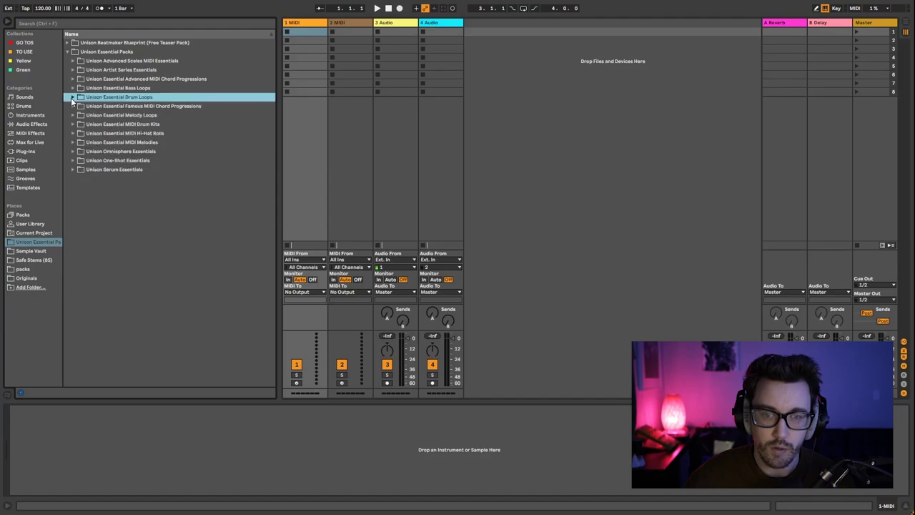
{"action": "left_click", "coordinate": [67, 52]}
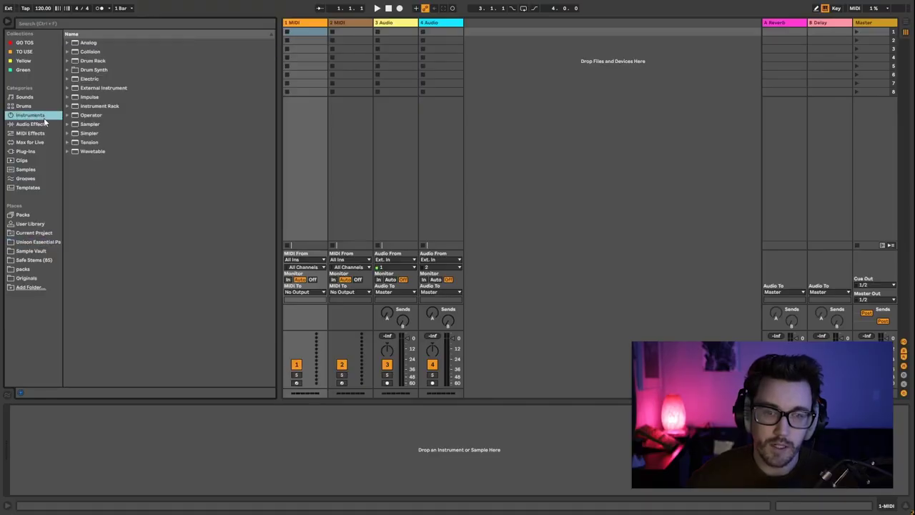
{"action": "left_click", "coordinate": [25, 151]}
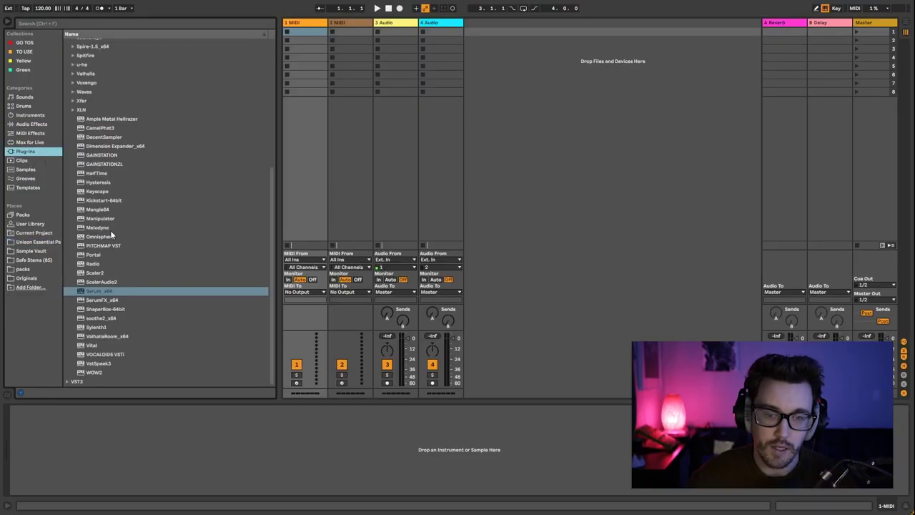
{"action": "left_click", "coordinate": [100, 292]}
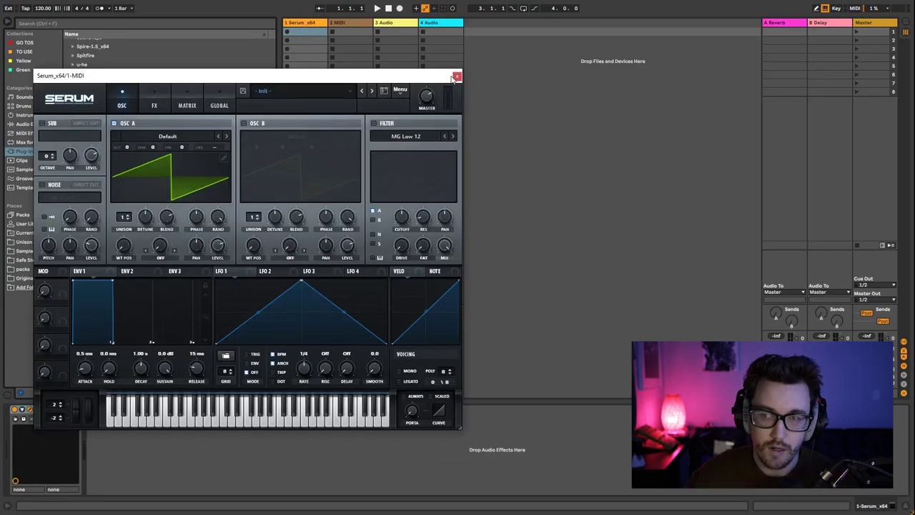
{"action": "left_click", "coordinate": [456, 76]}
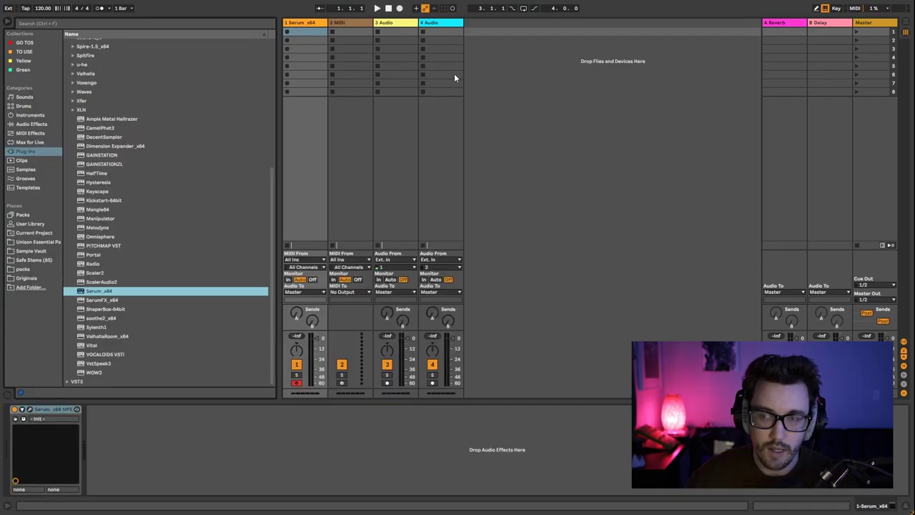
{"action": "left_click", "coordinate": [32, 124]}
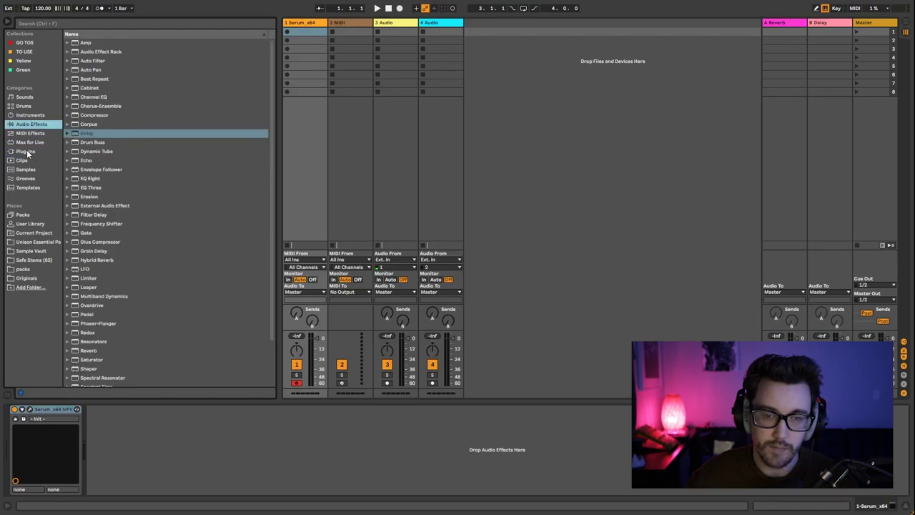
{"action": "left_click", "coordinate": [30, 115]}
Put a Drum Rack on the second MIDI track and load UNISON_KICK_Cam onto pad C1.
{"action": "left_click_drag", "start_coordinate": [92, 64], "coordinate": [339, 78]}
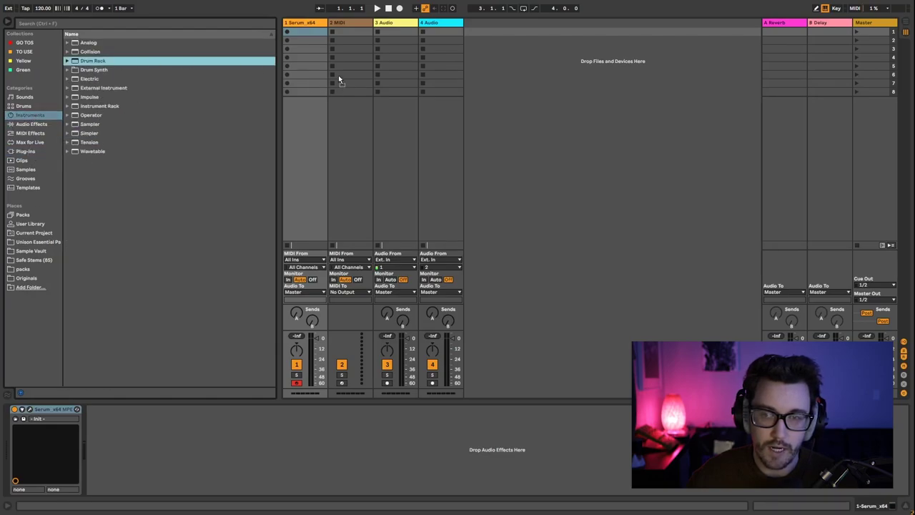
{"action": "left_click_drag", "start_coordinate": [344, 25], "coordinate": [358, 31]}
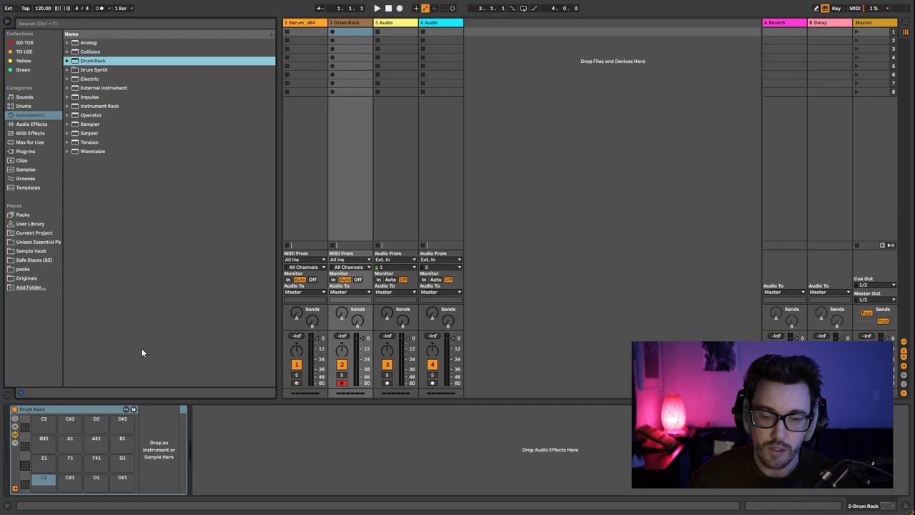
{"action": "left_click", "coordinate": [36, 242]}
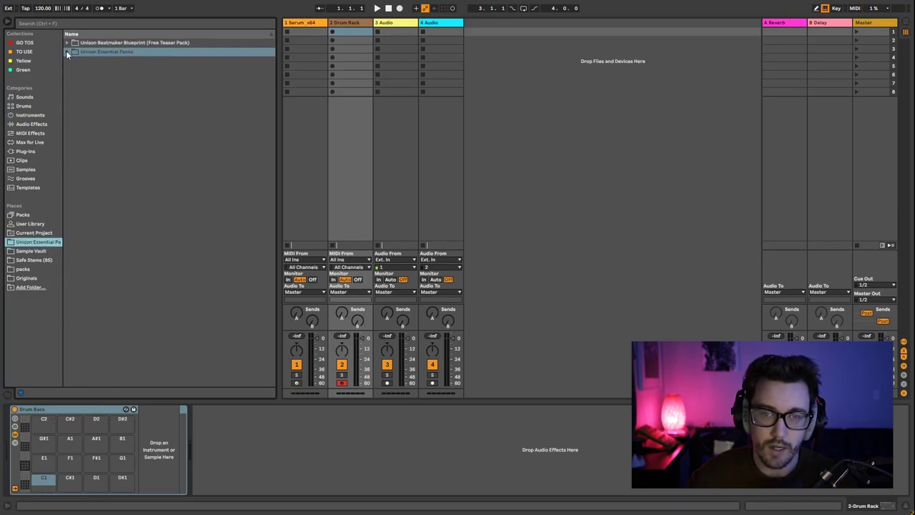
{"action": "left_click", "coordinate": [54, 25]}
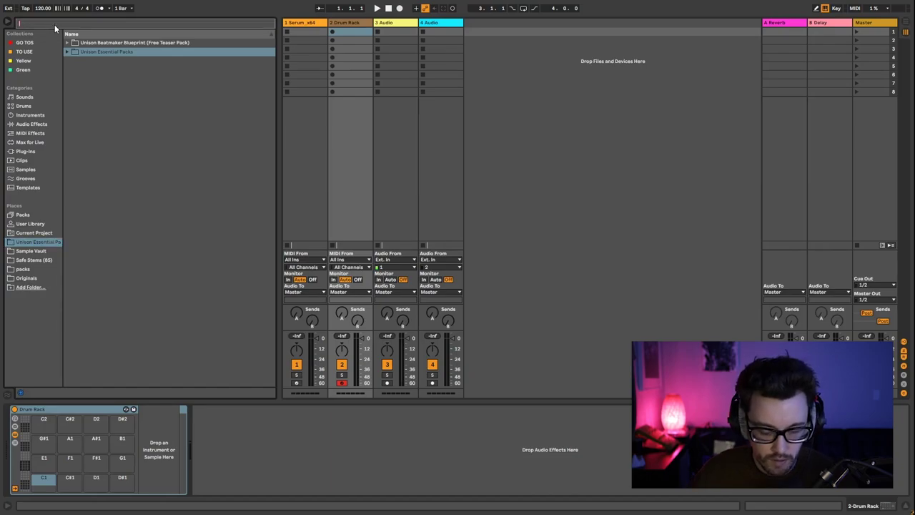
{"action": "type", "text": "KICK"}
{"action": "left_click", "coordinate": [68, 43]}
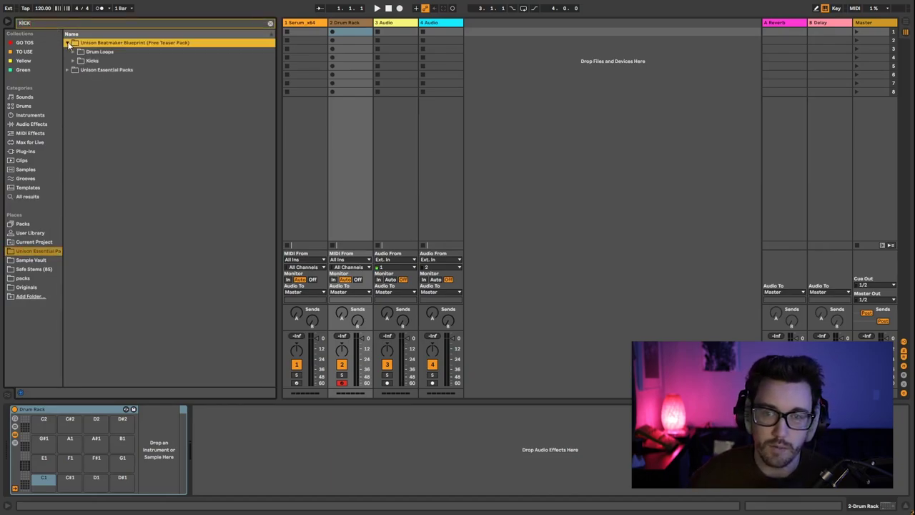
{"action": "left_click", "coordinate": [73, 61]}
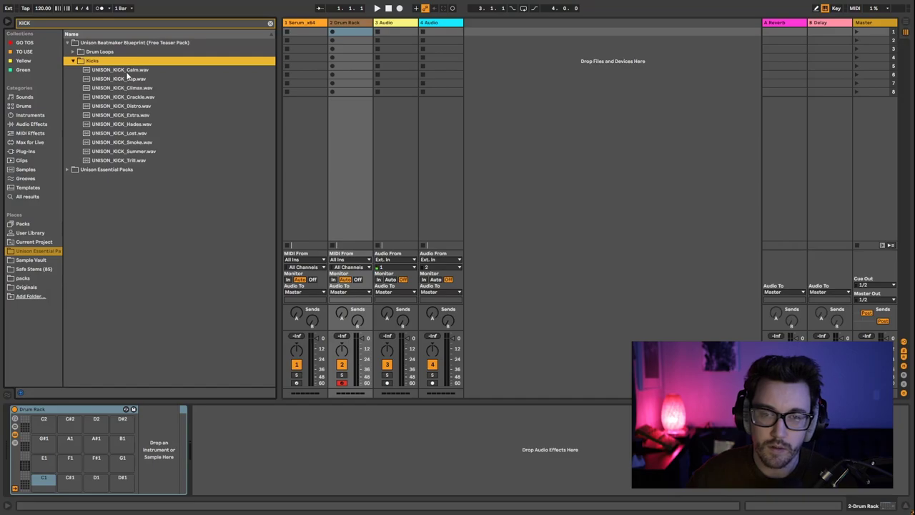
{"action": "left_click", "coordinate": [127, 71]}
{"action": "left_click", "coordinate": [134, 79]}
{"action": "left_click", "coordinate": [138, 89]}
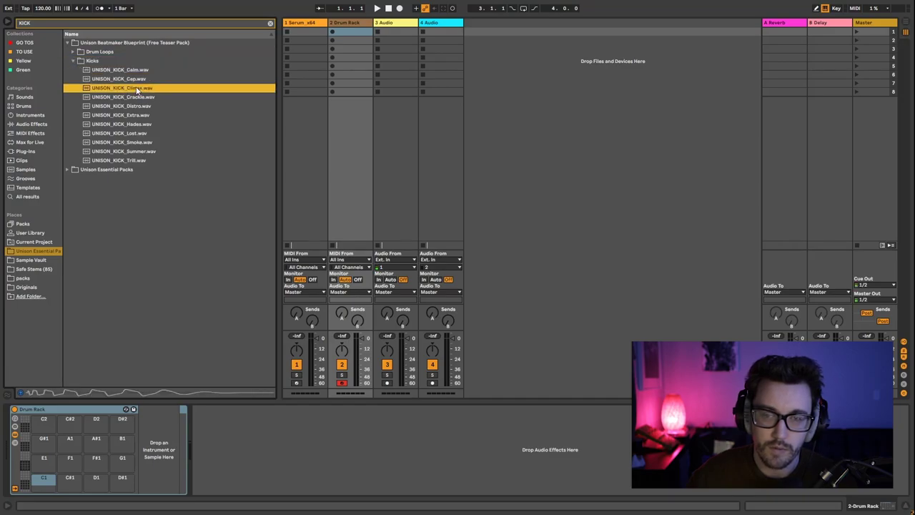
{"action": "left_click", "coordinate": [130, 80]}
{"action": "left_click_drag", "start_coordinate": [130, 80], "coordinate": [44, 478]}
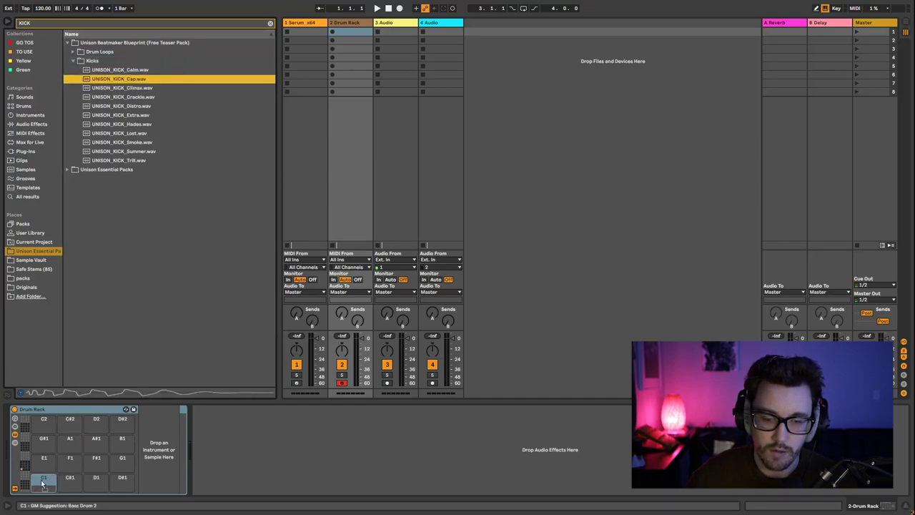
Search for 'clap' and load UNISON_CLAP_Lights onto pad C#1.
{"action": "key", "text": "ctrl+f"}
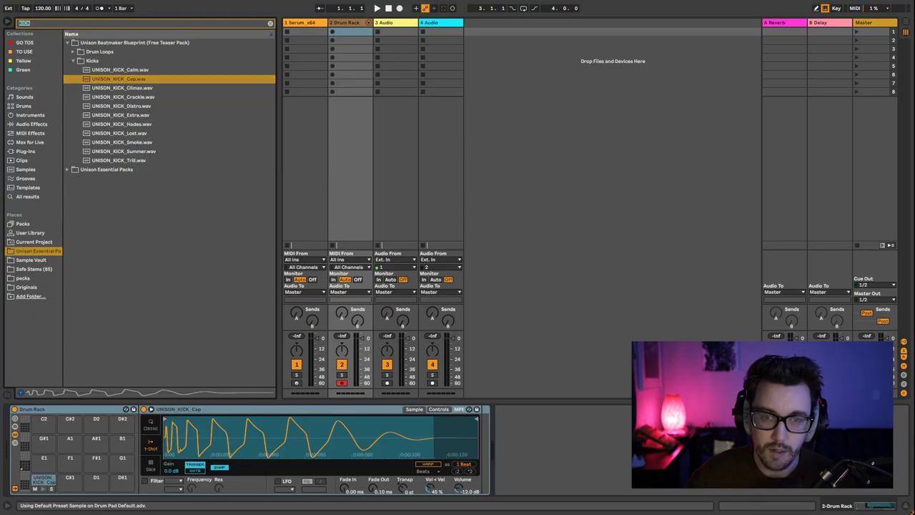
{"action": "type", "text": "clap"}
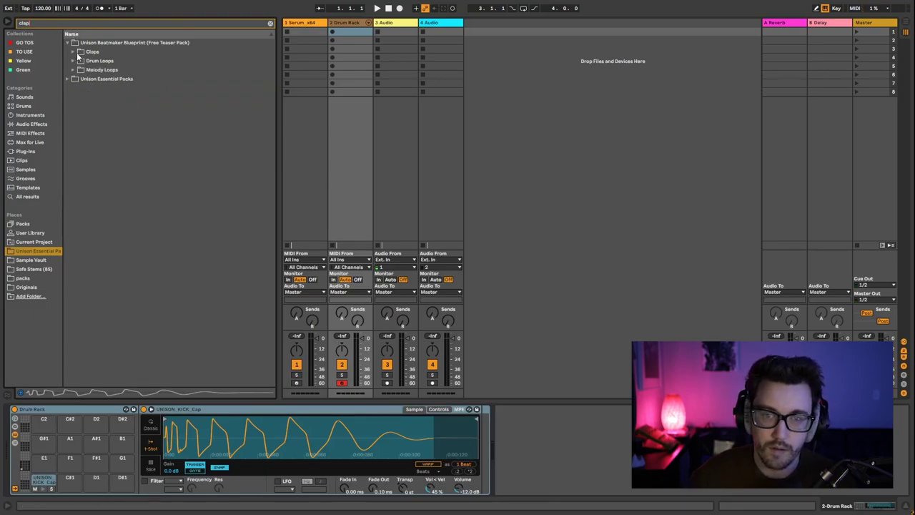
{"action": "left_click", "coordinate": [77, 55]}
{"action": "key", "text": "Down"}
{"action": "key", "text": "Down"}
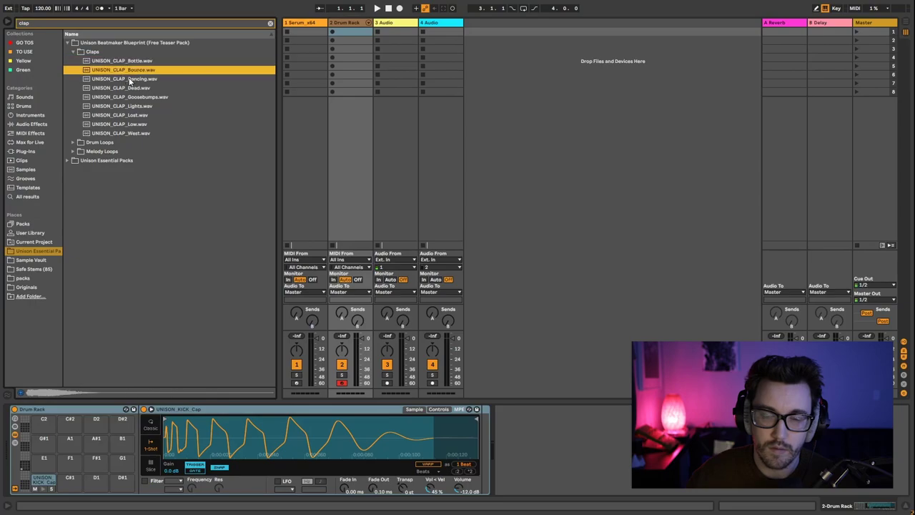
{"action": "key", "text": "Down"}
{"action": "key", "text": "Down"}
{"action": "key", "text": "Down"}
{"action": "key", "text": "Down"}
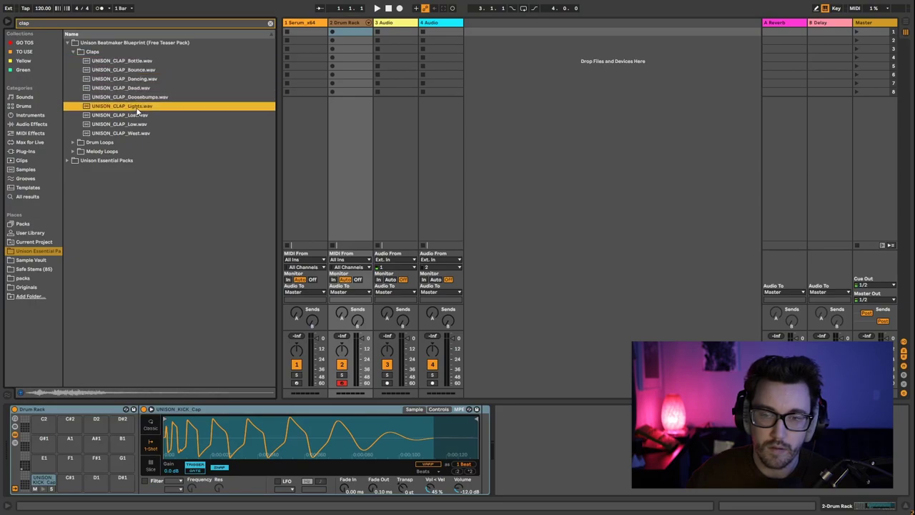
{"action": "key", "text": "Down"}
{"action": "key", "text": "Up"}
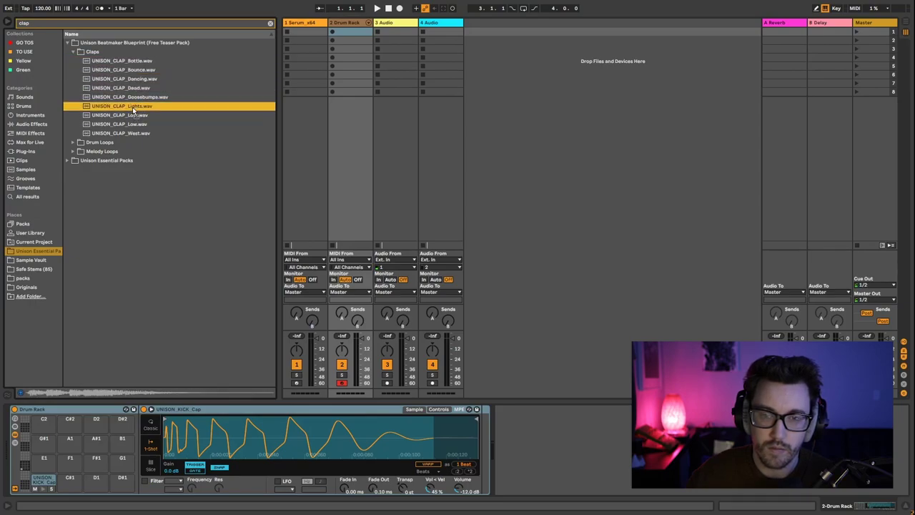
{"action": "left_click_drag", "start_coordinate": [132, 109], "coordinate": [69, 480]}
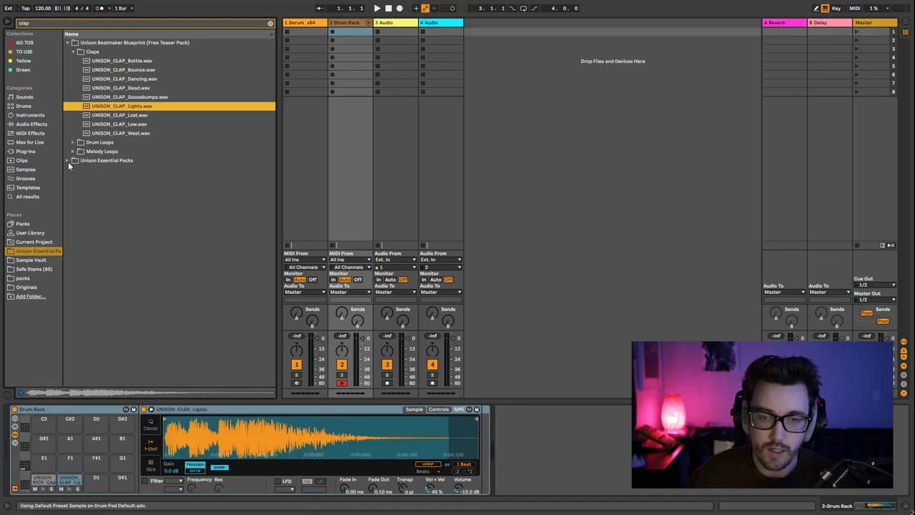
Search for 'hats', audition closed hats, and load UNISON_CLSDHAT_Grounder onto an empty pad.
{"action": "double_click", "coordinate": [42, 22]}
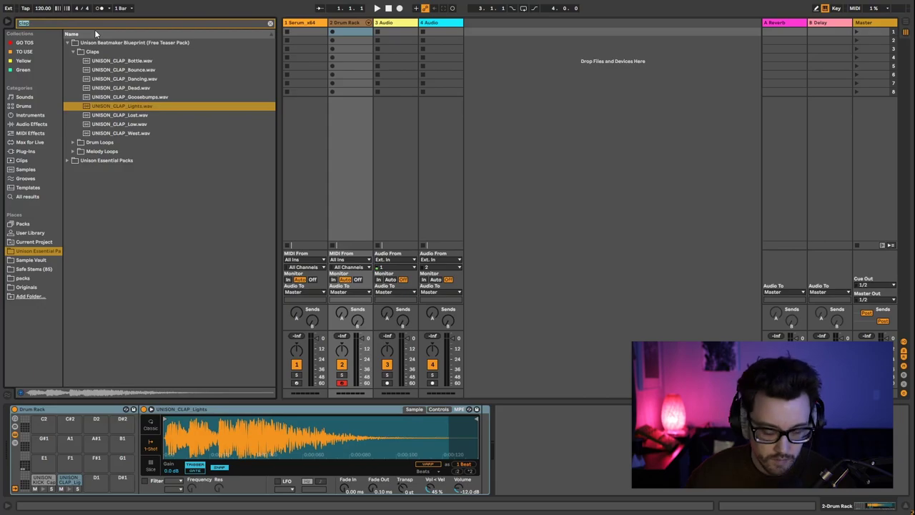
{"action": "type", "text": "hats"}
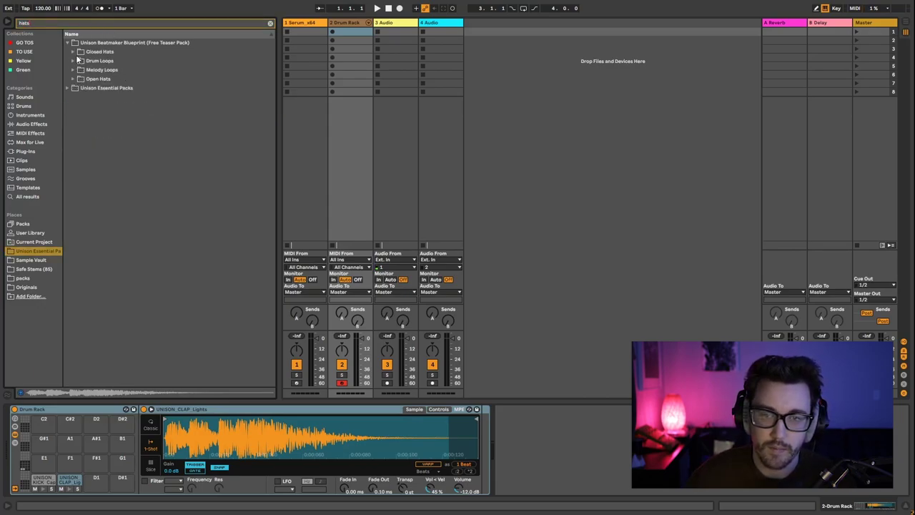
{"action": "left_click", "coordinate": [75, 51]}
{"action": "left_click", "coordinate": [115, 70]}
{"action": "left_click", "coordinate": [142, 88]}
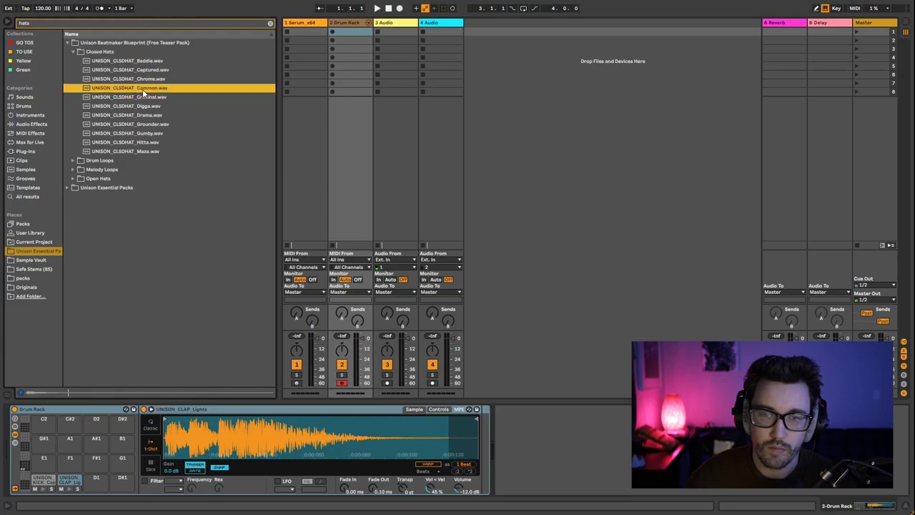
{"action": "left_click", "coordinate": [141, 106]}
{"action": "left_click", "coordinate": [141, 116]}
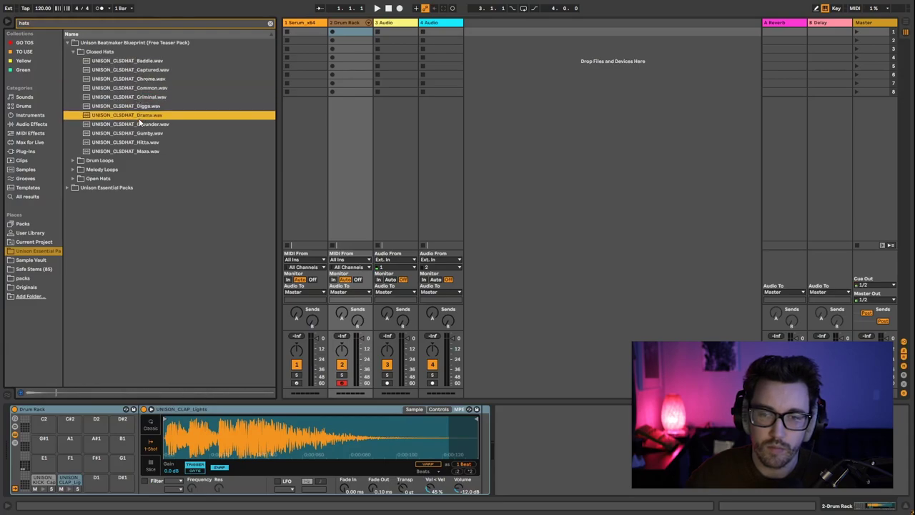
{"action": "left_click", "coordinate": [141, 125]}
{"action": "left_click_drag", "start_coordinate": [146, 126], "coordinate": [98, 483]}
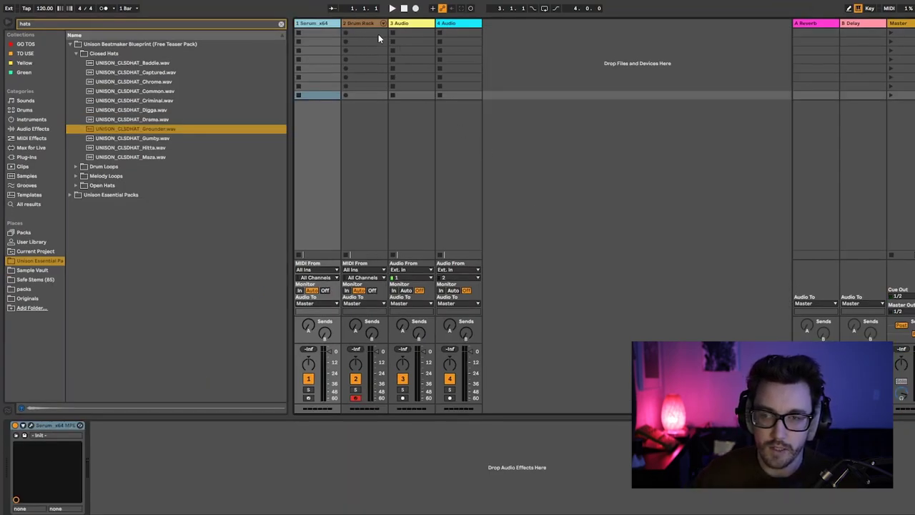
Exit full-screen with F11 and close the File menu without choosing anything.
{"action": "key", "text": "F11"}
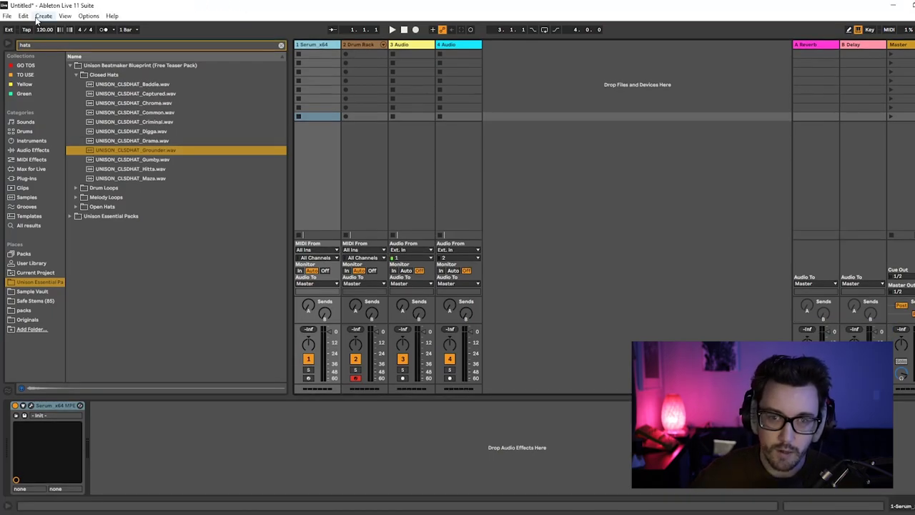
{"action": "left_click", "coordinate": [7, 16]}
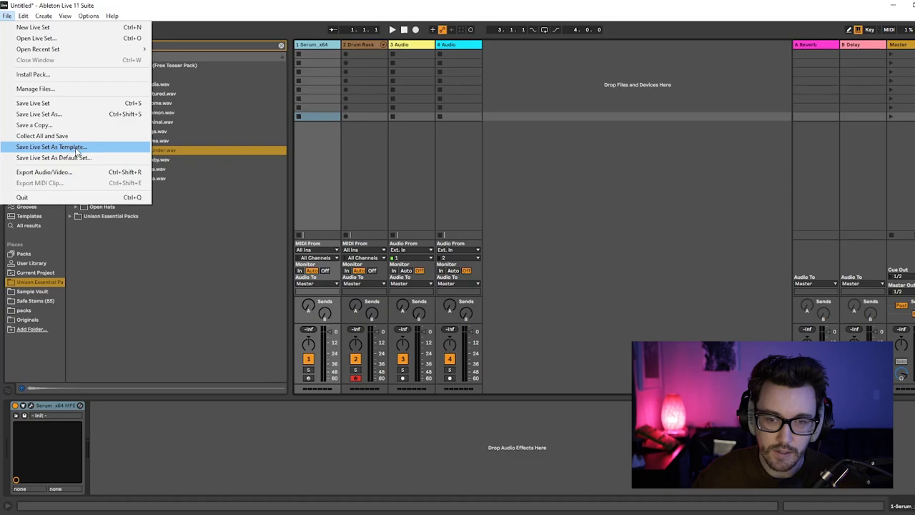
{"action": "left_click", "coordinate": [439, 434]}
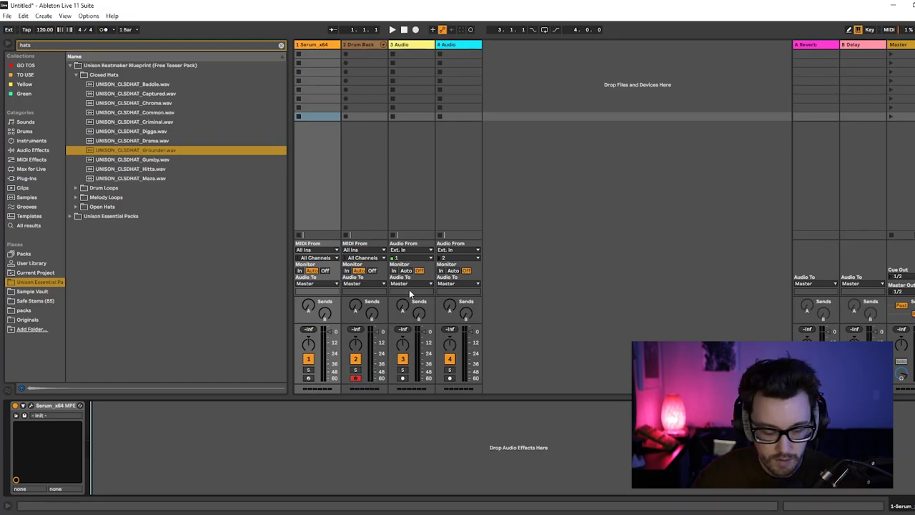
Test the drums with the computer keyboard, then arm the Serum track and play a note.
{"action": "key", "text": "z"}
{"action": "key", "text": "z"}
{"action": "key", "text": "a"}
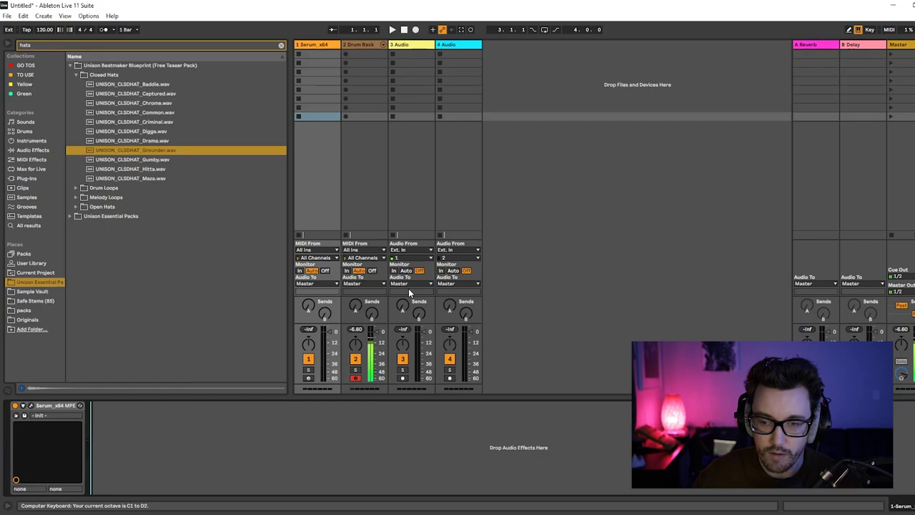
{"action": "left_click", "coordinate": [310, 378]}
{"action": "key", "text": "a"}
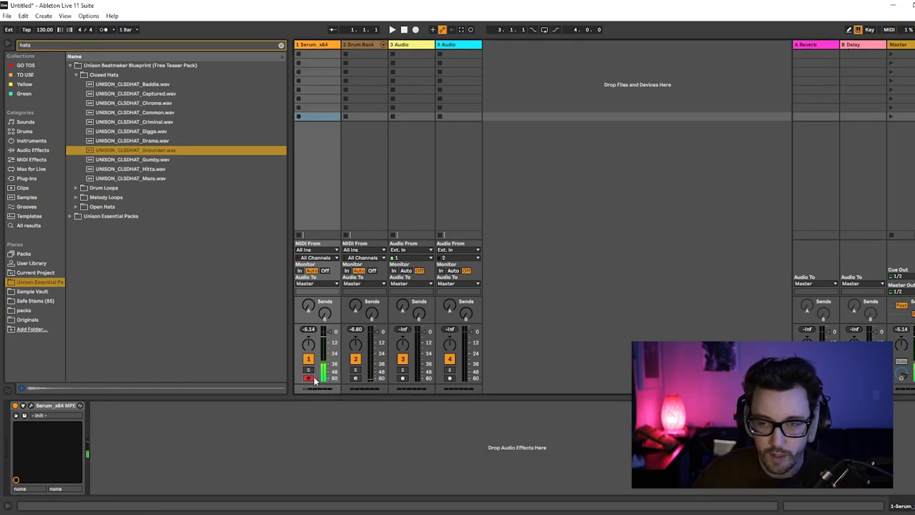
Load the 808 - Nightlife preset from Unison Serum Essentials in Serum.
{"action": "left_click", "coordinate": [30, 405]}
{"action": "left_click", "coordinate": [285, 94]}
{"action": "mouse_move", "coordinate": [330, 203]}
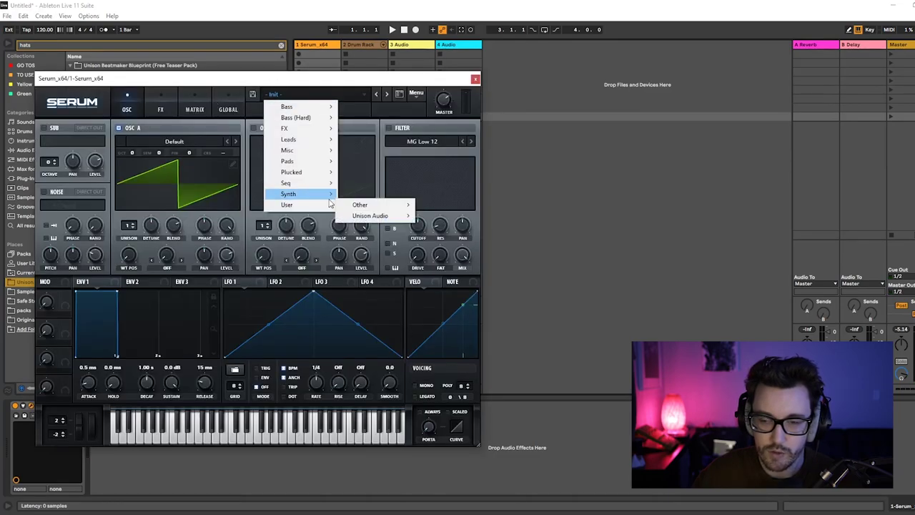
{"action": "mouse_move", "coordinate": [397, 217]}
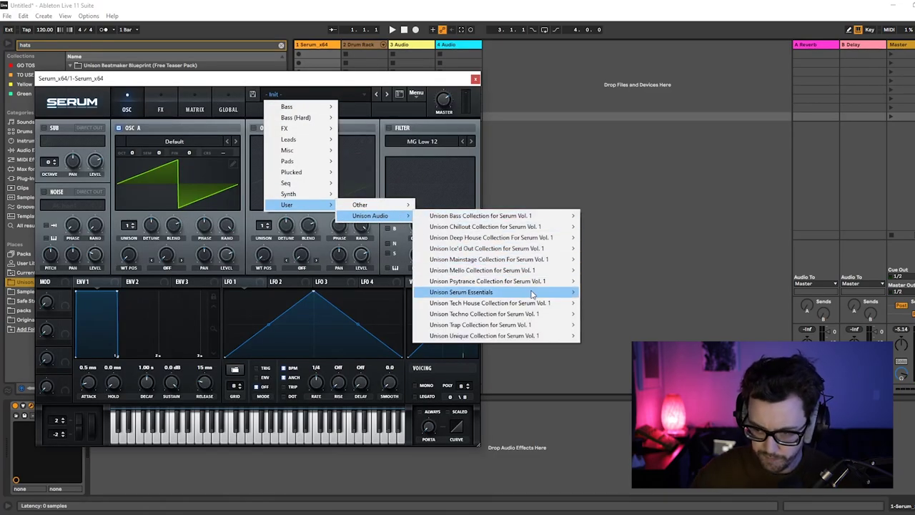
{"action": "mouse_move", "coordinate": [532, 294]}
{"action": "left_click", "coordinate": [615, 291]}
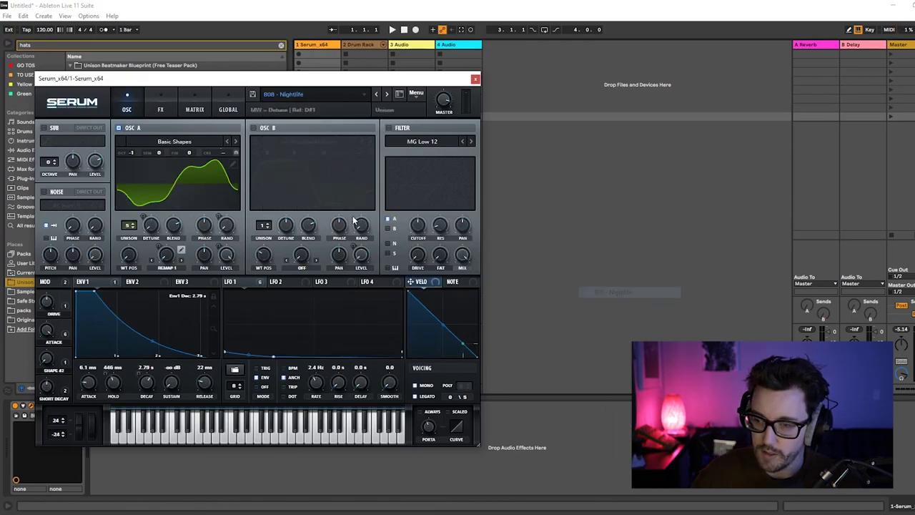
{"action": "left_click", "coordinate": [475, 79]}
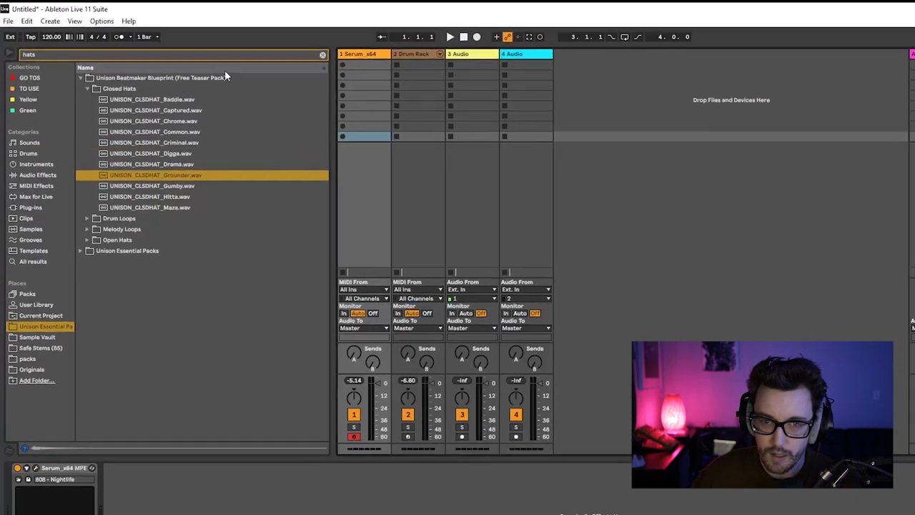
Save the set as a user template named 'A'S TEMPLATE'.
{"action": "left_click", "coordinate": [7, 16]}
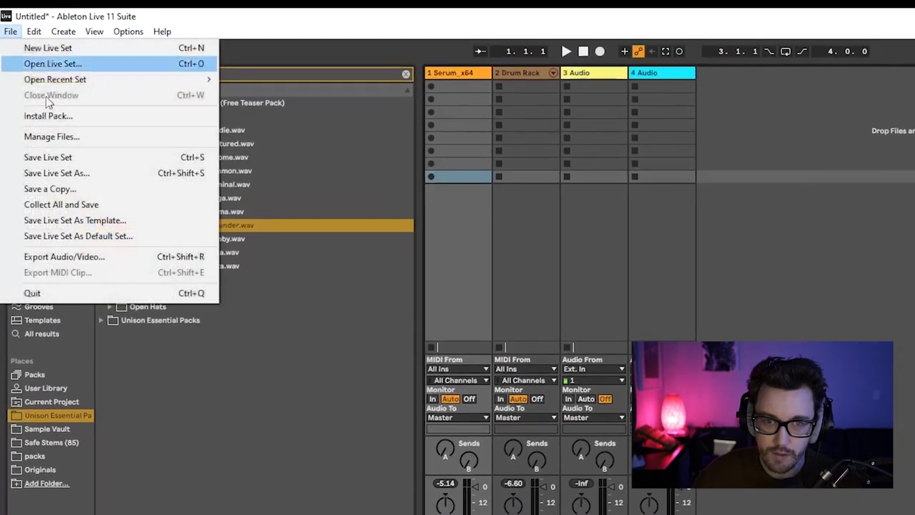
{"action": "left_click", "coordinate": [104, 222]}
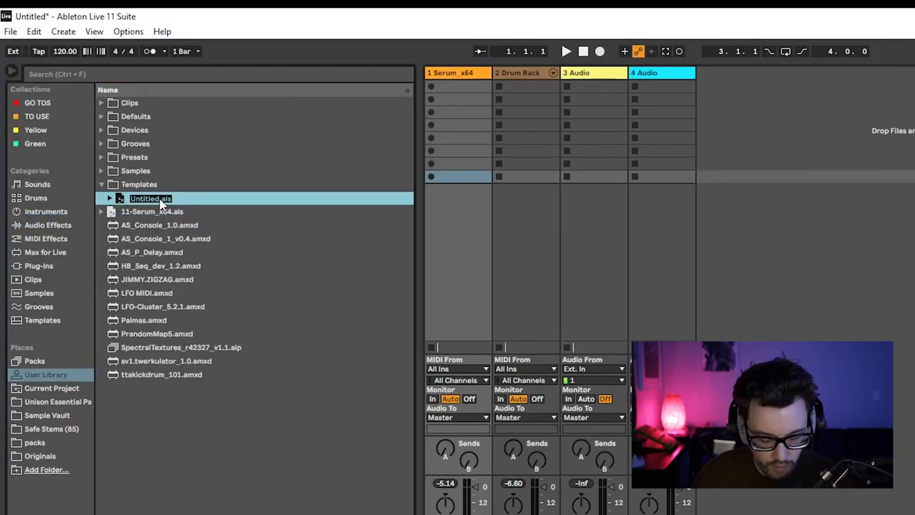
{"action": "type", "text": "AARON"}
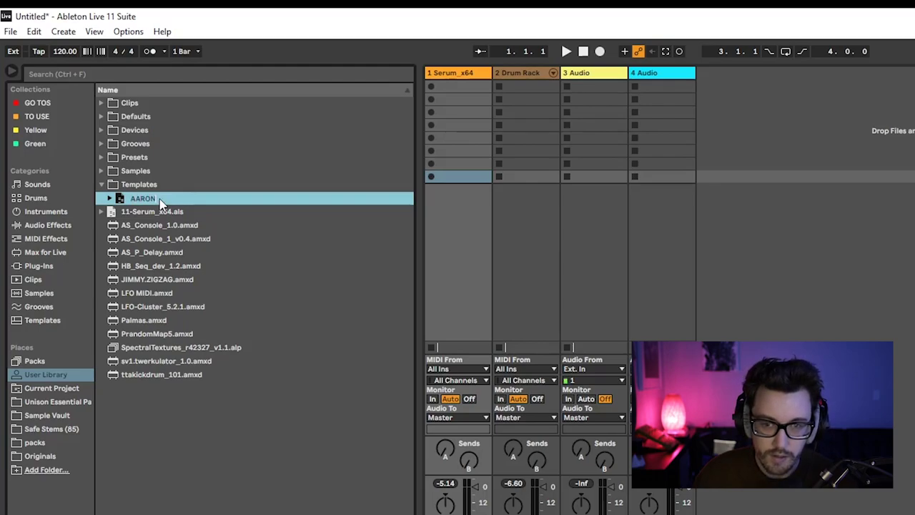
{"action": "type", "text": "'S T"}
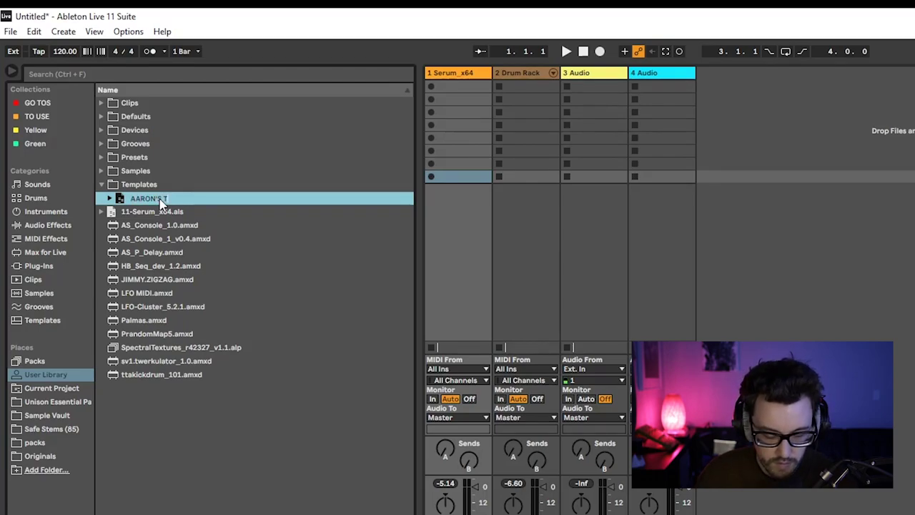
{"action": "type", "text": "EMPLATE"}
{"action": "key", "text": "Return"}
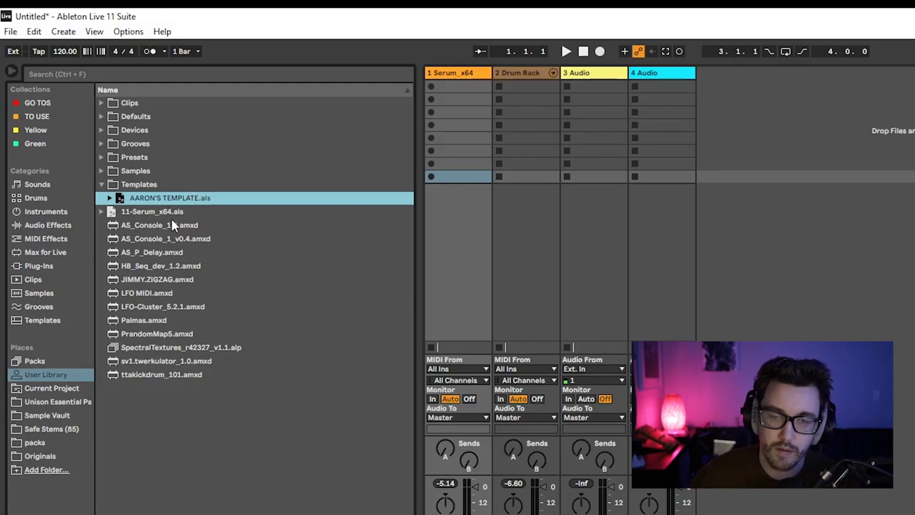
Open the saved template file from the Templates folder.
{"action": "key", "text": "Left"}
{"action": "left_click", "coordinate": [101, 186]}
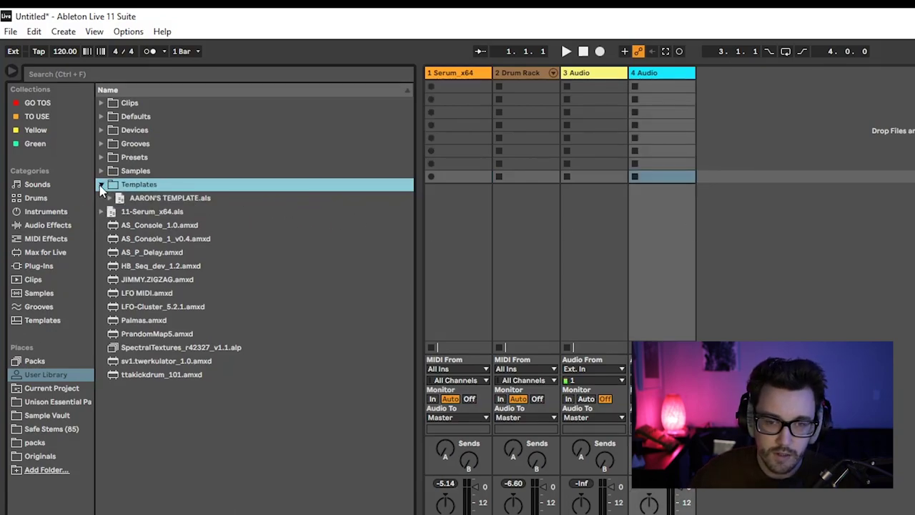
{"action": "left_click", "coordinate": [131, 201]}
{"action": "double_click", "coordinate": [131, 200]}
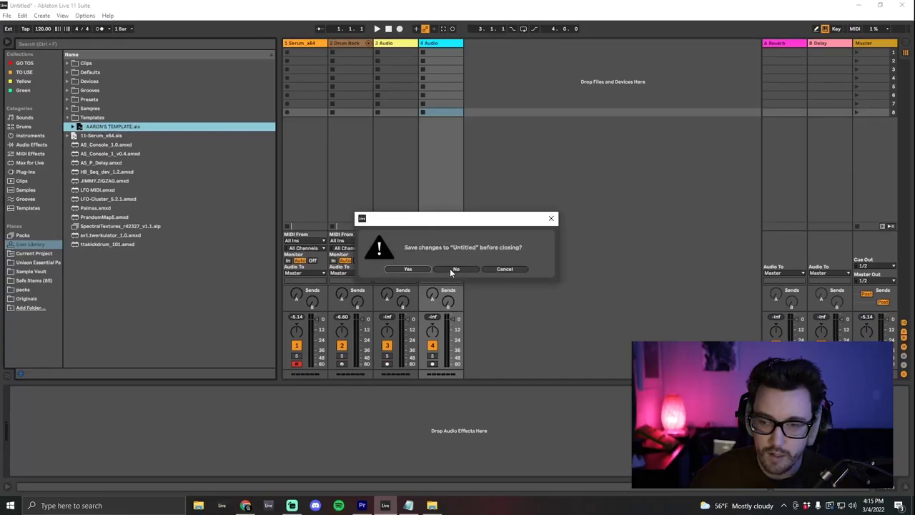
Decline saving changes to the Untitled set so the template loads.
{"action": "left_click", "coordinate": [452, 268]}
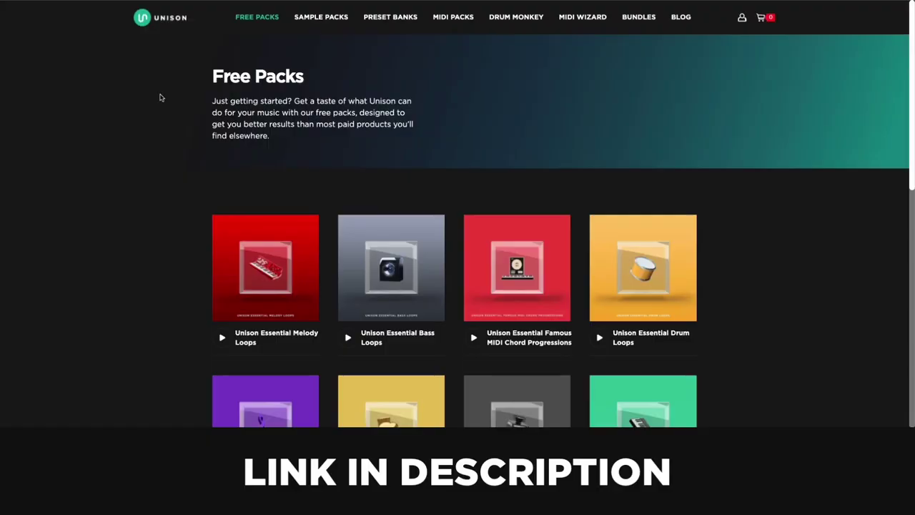
{"action": "scroll", "coordinate": [161, 98], "scroll_direction": "down", "scroll_amount": 3}
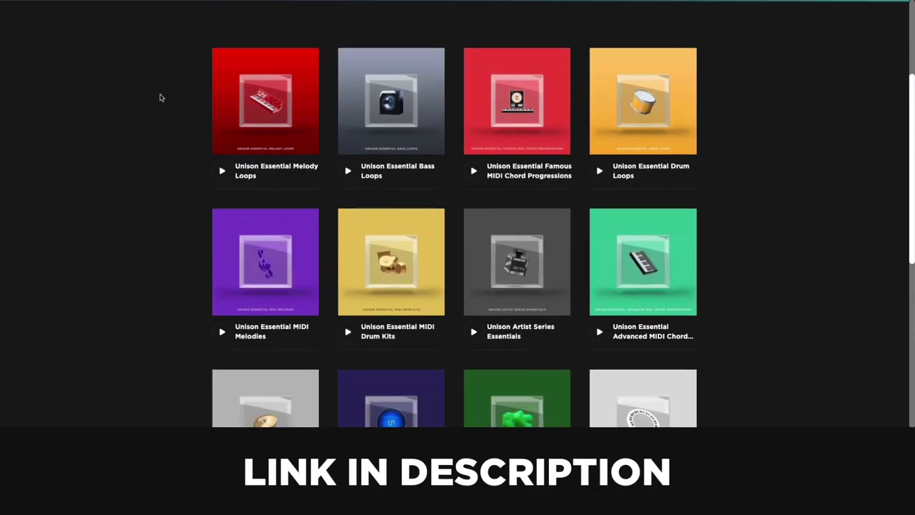
{"action": "scroll", "coordinate": [161, 98], "scroll_direction": "down", "scroll_amount": 3}
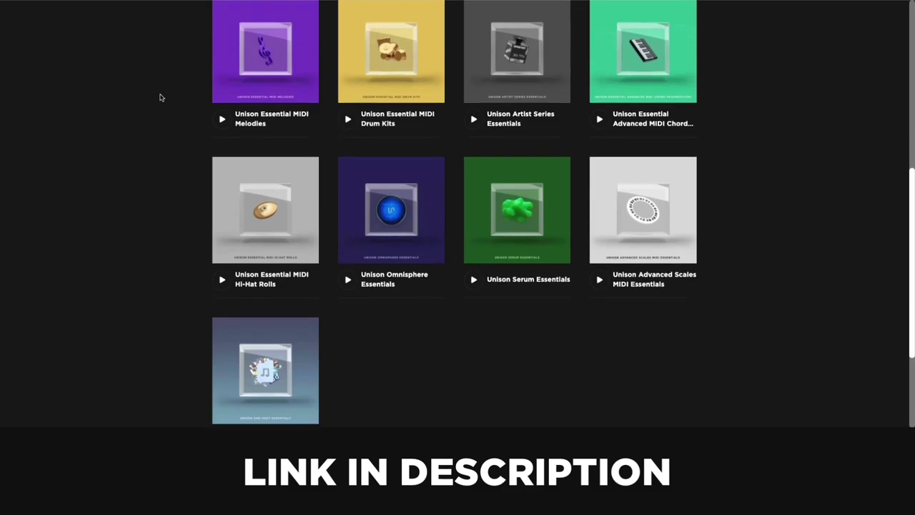
{"action": "scroll", "coordinate": [160, 98], "scroll_direction": "down", "scroll_amount": 1}
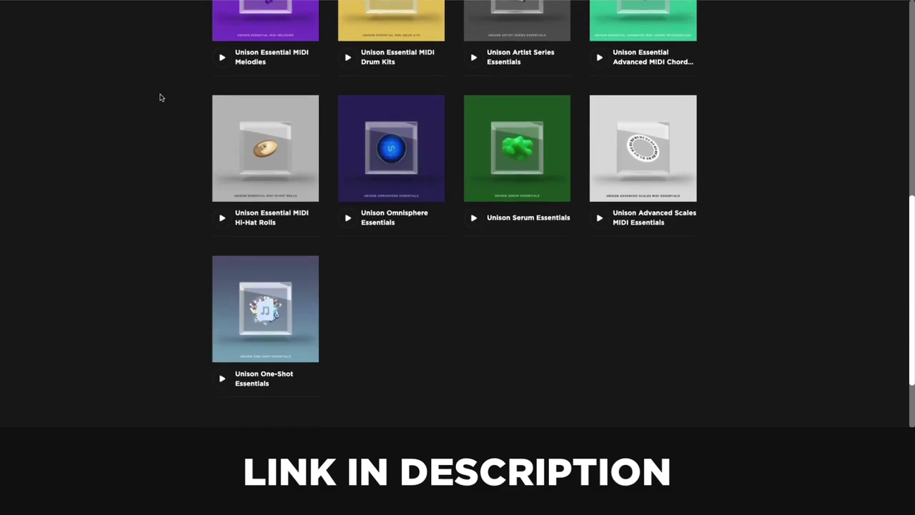
{"action": "scroll", "coordinate": [161, 98], "scroll_direction": "up", "scroll_amount": 3}
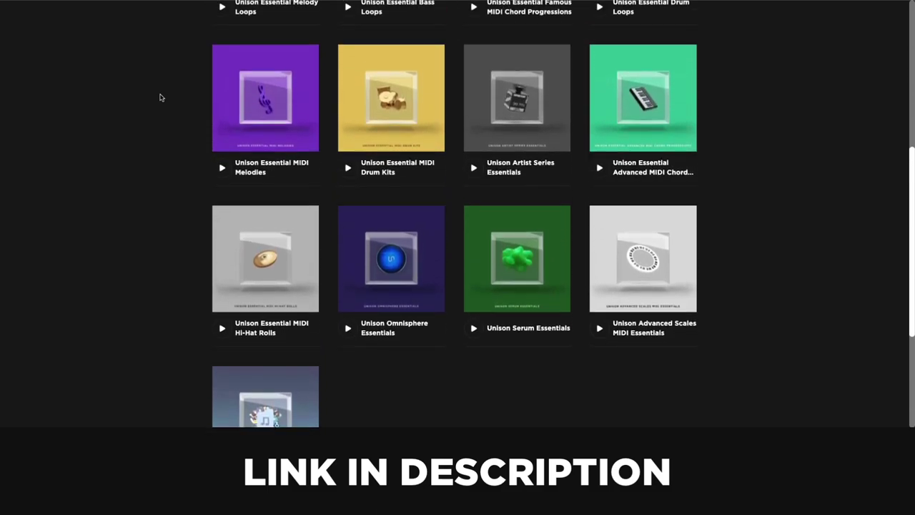
{"action": "scroll", "coordinate": [161, 98], "scroll_direction": "up", "scroll_amount": 3}
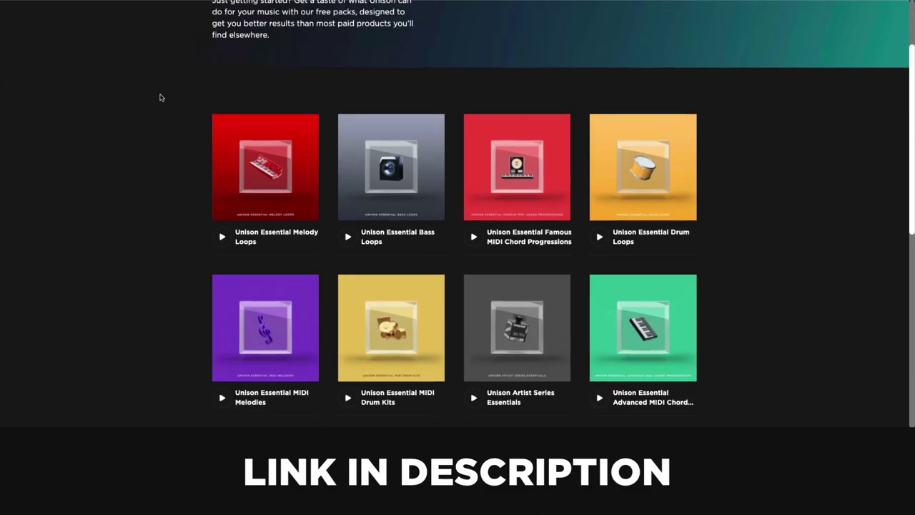